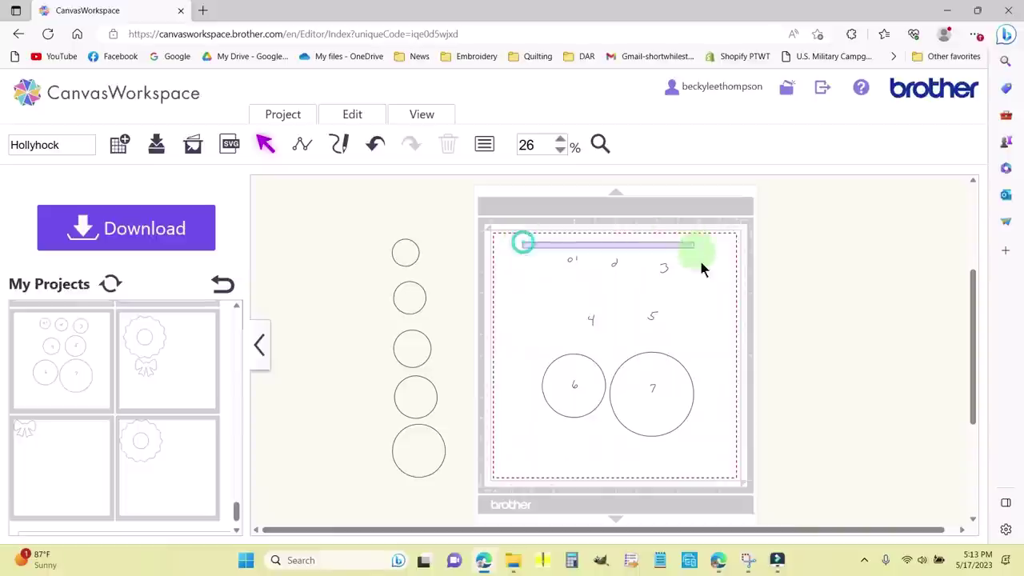
Delete the numbered circles from the cutting mat and move the five loose circles onto it in a vertical column.
{"action": "key", "text": "Delete"}
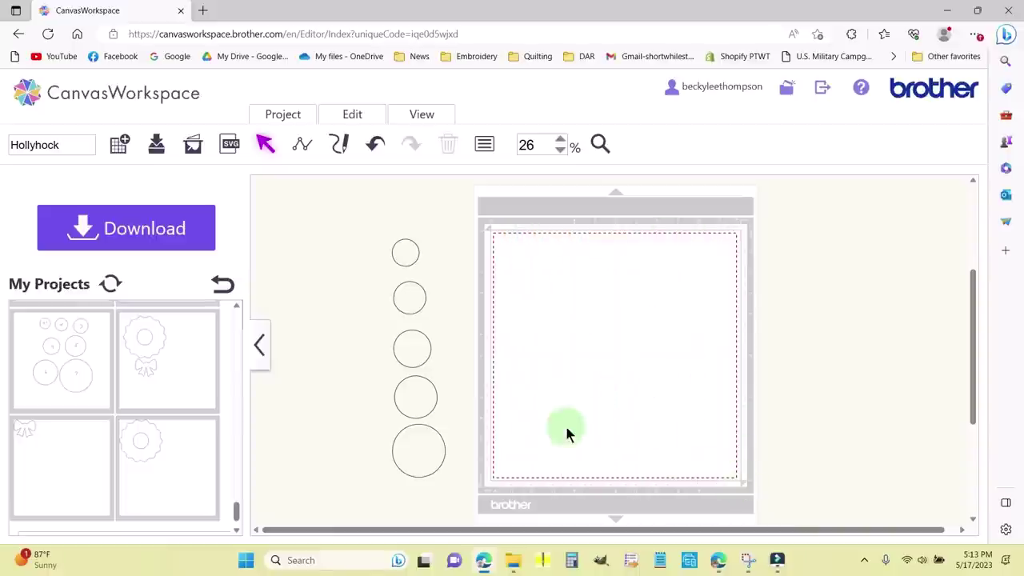
{"action": "left_click_drag", "start_coordinate": [406, 248], "coordinate": [567, 254]}
{"action": "left_click_drag", "start_coordinate": [419, 301], "coordinate": [584, 303]}
{"action": "left_click_drag", "start_coordinate": [412, 349], "coordinate": [577, 340]}
{"action": "left_click_drag", "start_coordinate": [432, 402], "coordinate": [595, 393]}
{"action": "left_click_drag", "start_coordinate": [426, 450], "coordinate": [589, 441]}
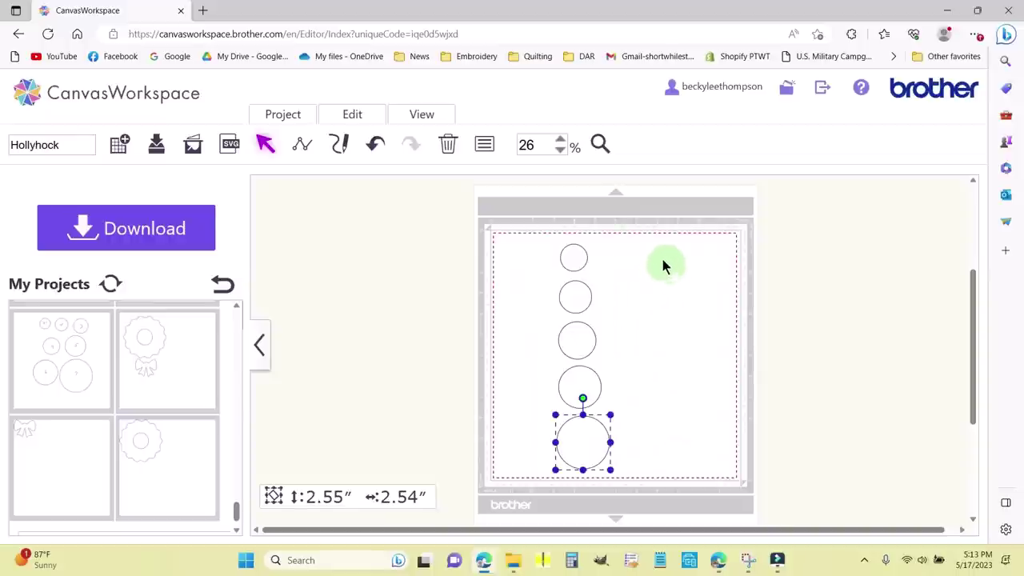
Rename the project to Hollyhock-Emb and save it as a new project.
{"action": "left_click", "coordinate": [73, 145]}
{"action": "type", "text": "-Emb"}
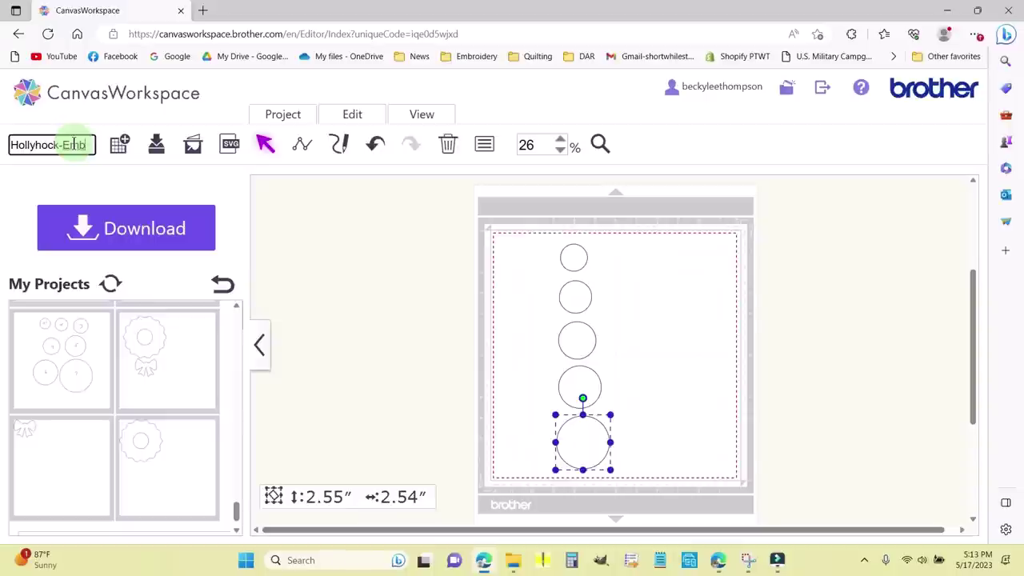
{"action": "left_click", "coordinate": [284, 116]}
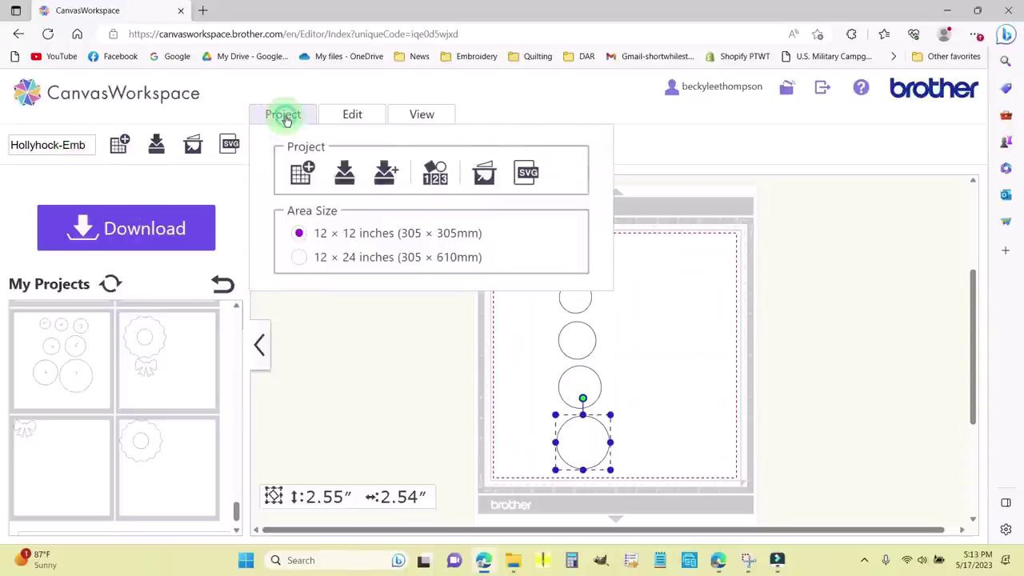
{"action": "left_click", "coordinate": [385, 175]}
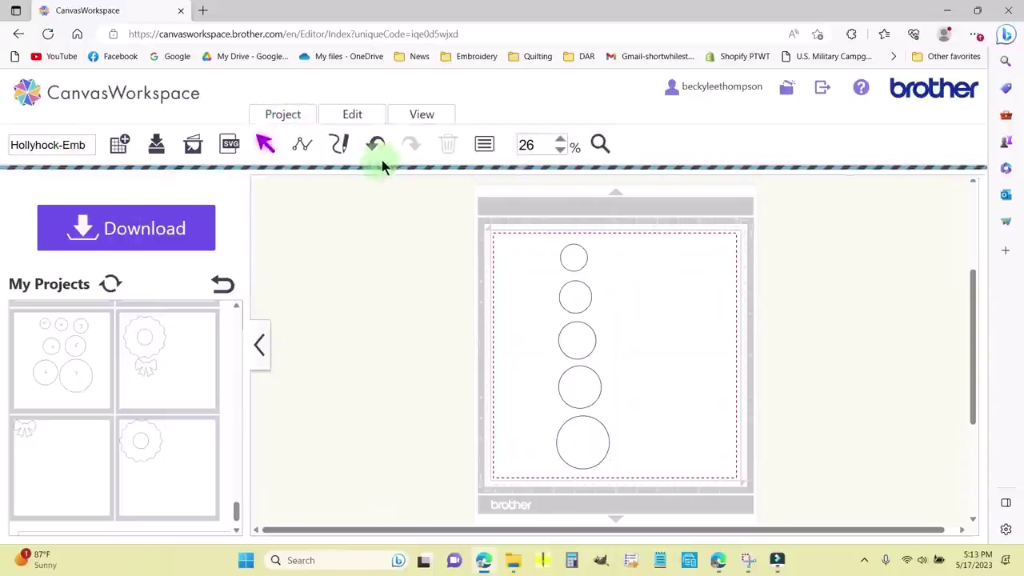
{"action": "left_click", "coordinate": [667, 354]}
Download the project to the PC as Hollyhock-Emb.fcm and close the download dialog.
{"action": "left_click", "coordinate": [125, 228]}
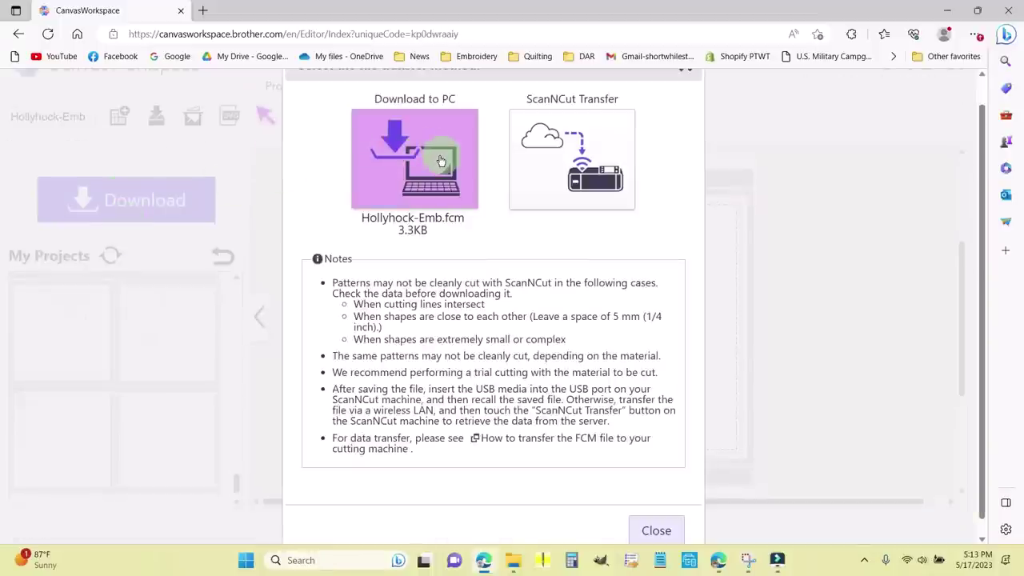
{"action": "left_click", "coordinate": [449, 214]}
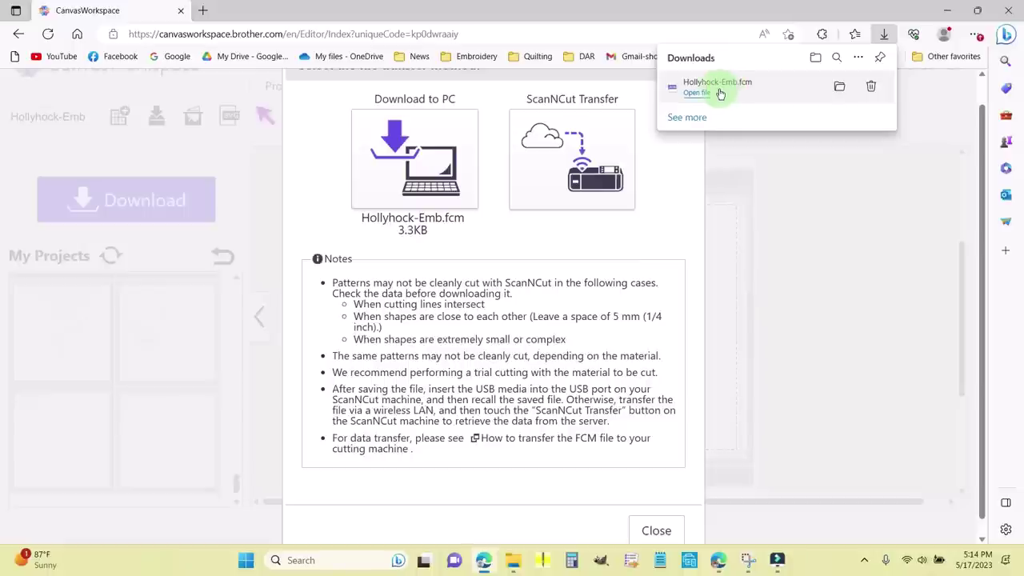
{"action": "left_click", "coordinate": [656, 531]}
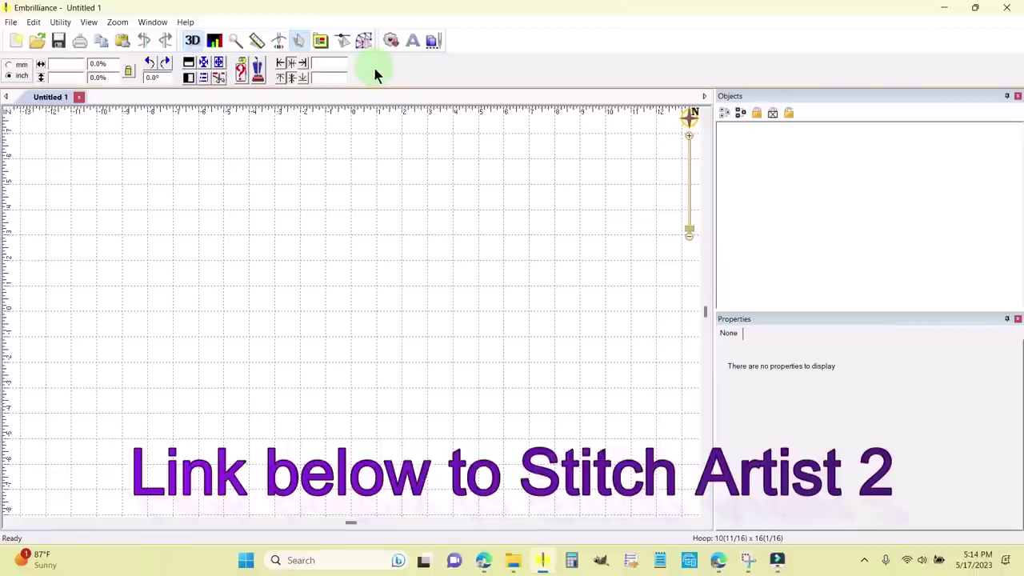
Switch to Embrilliance and, in Create mode, import the vector file Hollyhock-Emb from the Downloads folder.
{"action": "left_click", "coordinate": [364, 40]}
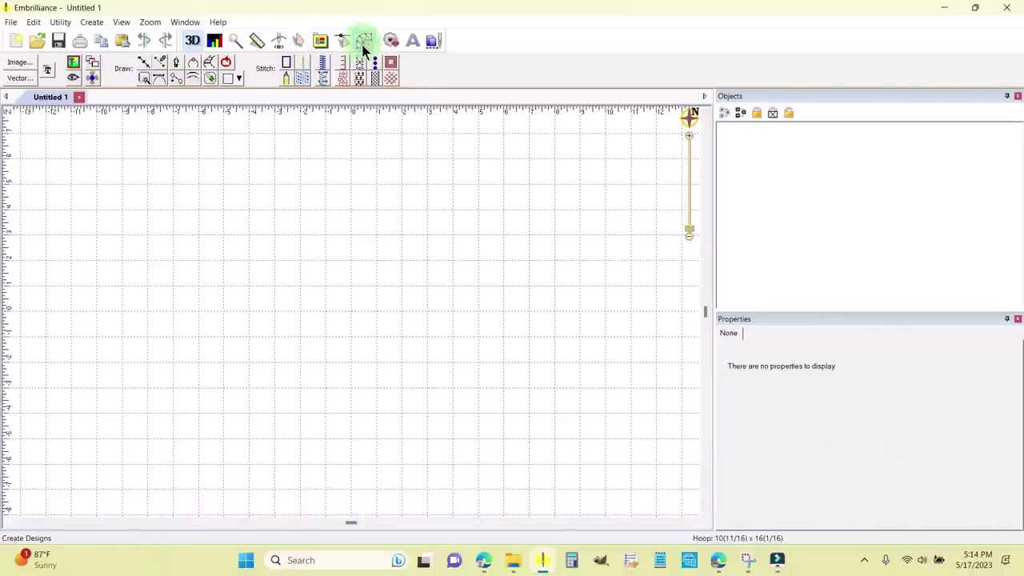
{"action": "left_click", "coordinate": [19, 78]}
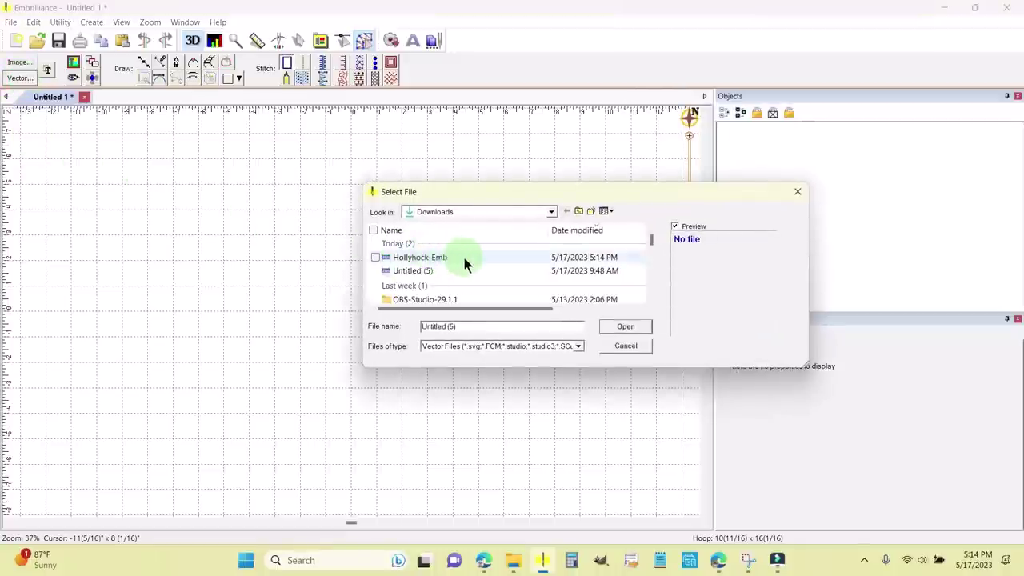
{"action": "left_click", "coordinate": [466, 263]}
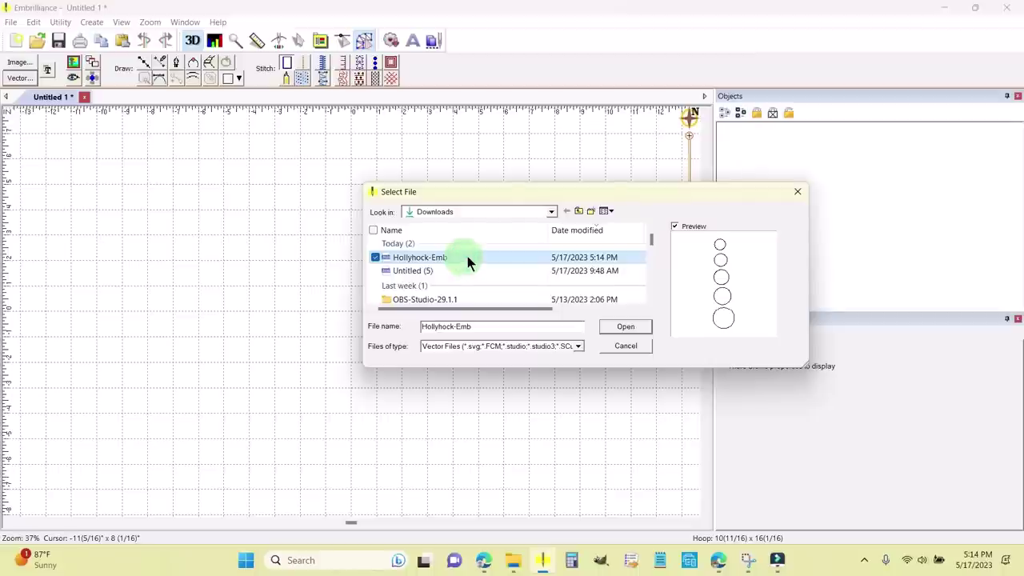
{"action": "left_click", "coordinate": [626, 328]}
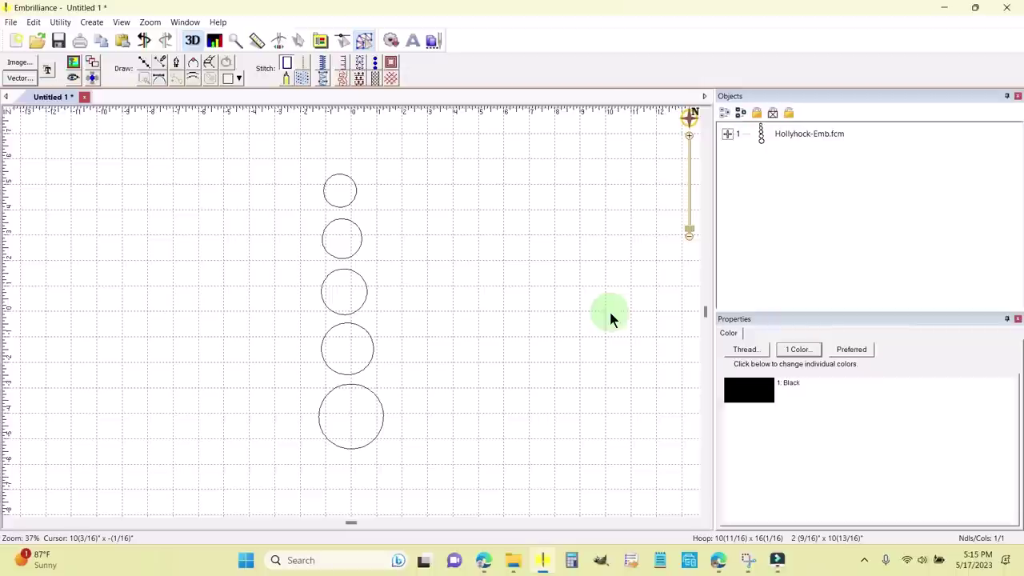
Save the working file as HH-FCM-Master in the Calico Garden Emb folder.
{"action": "key", "text": "ctrl+s"}
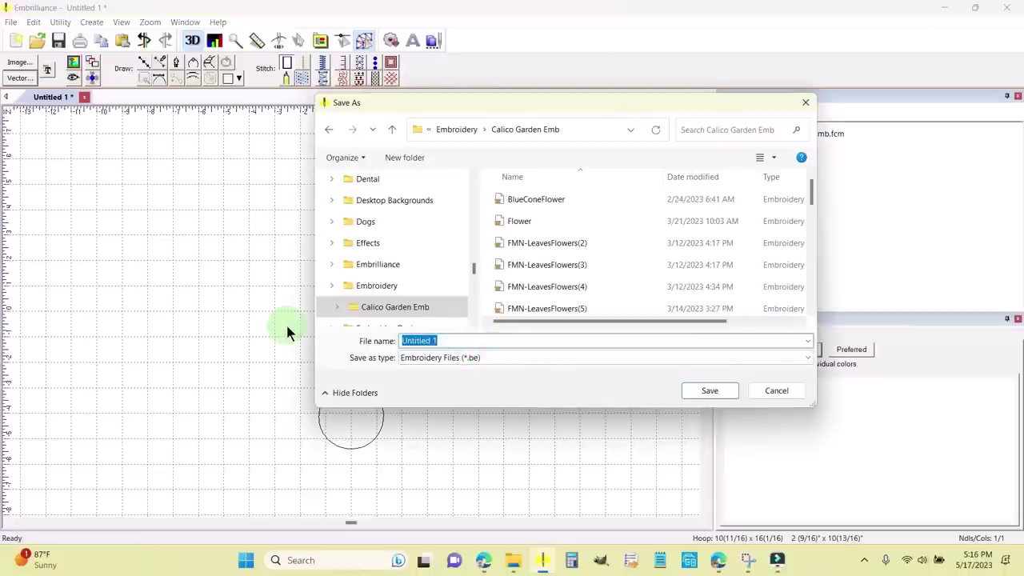
{"action": "type", "text": "HH-FCM-Master"}
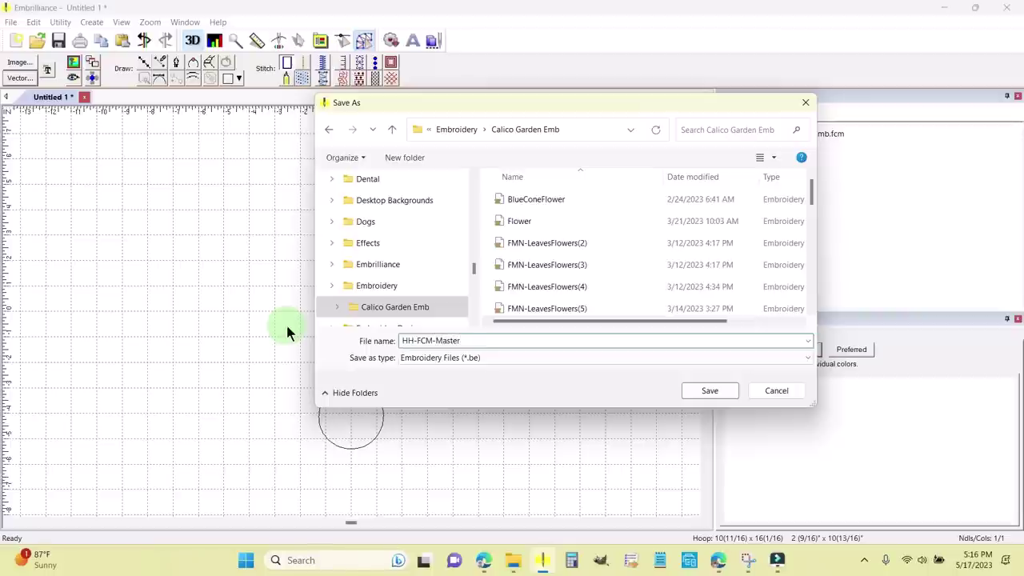
{"action": "key", "text": "Return"}
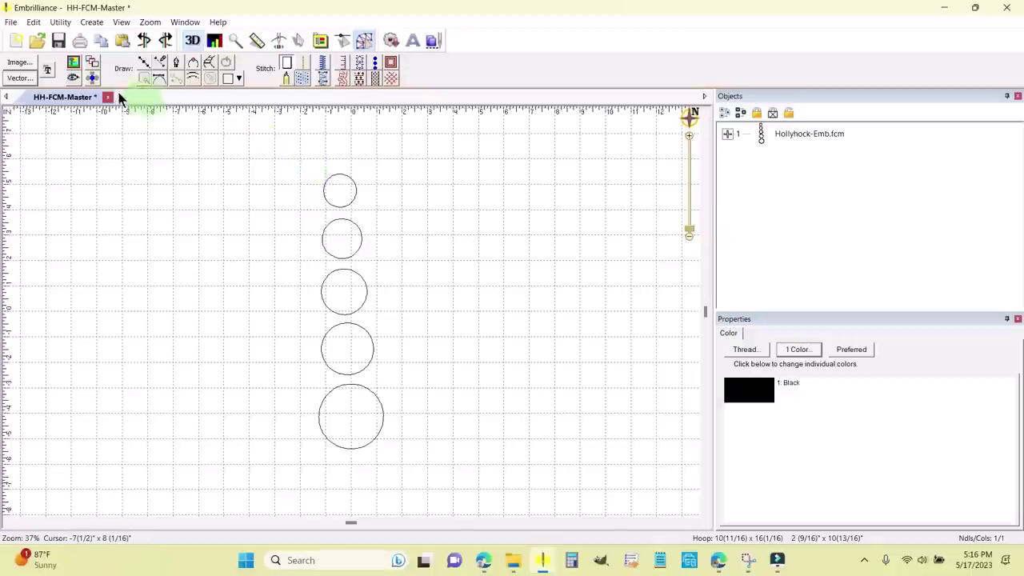
Copy the smallest circle at the top of the column and paste it into a new page.
{"action": "left_click", "coordinate": [311, 163]}
{"action": "mouse_move", "coordinate": [329, 168]}
{"action": "left_mouse_down"}
{"action": "mouse_move", "coordinate": [363, 174]}
{"action": "mouse_move", "coordinate": [369, 203]}
{"action": "mouse_move", "coordinate": [348, 218]}
{"action": "mouse_move", "coordinate": [312, 192]}
{"action": "left_mouse_up"}
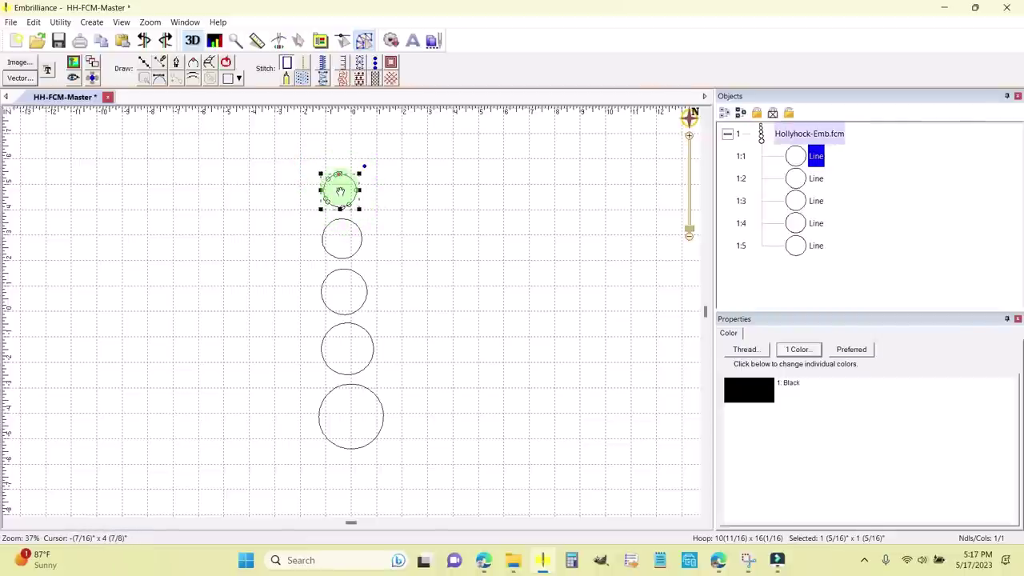
{"action": "right_click", "coordinate": [340, 190]}
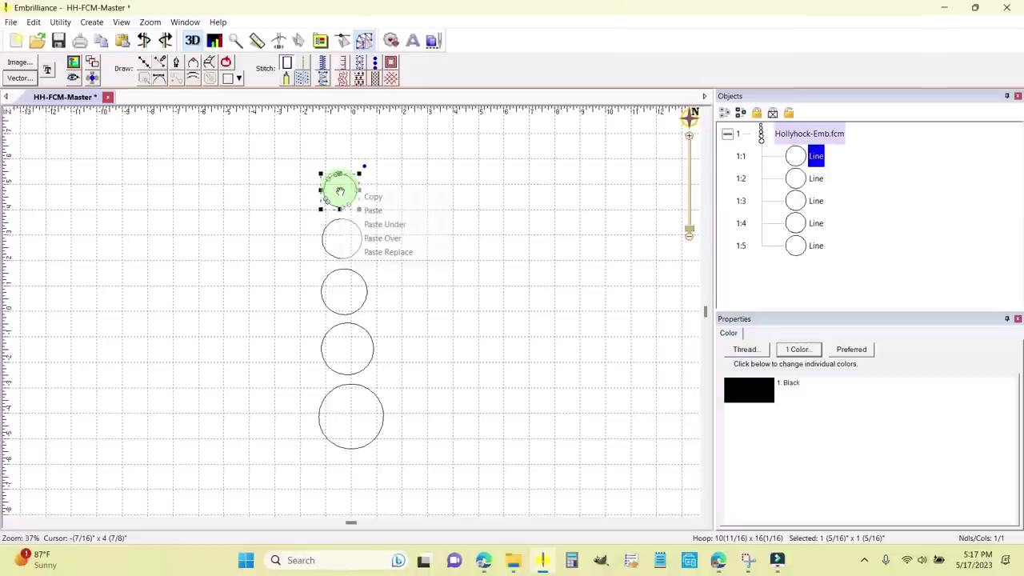
{"action": "left_click", "coordinate": [384, 198]}
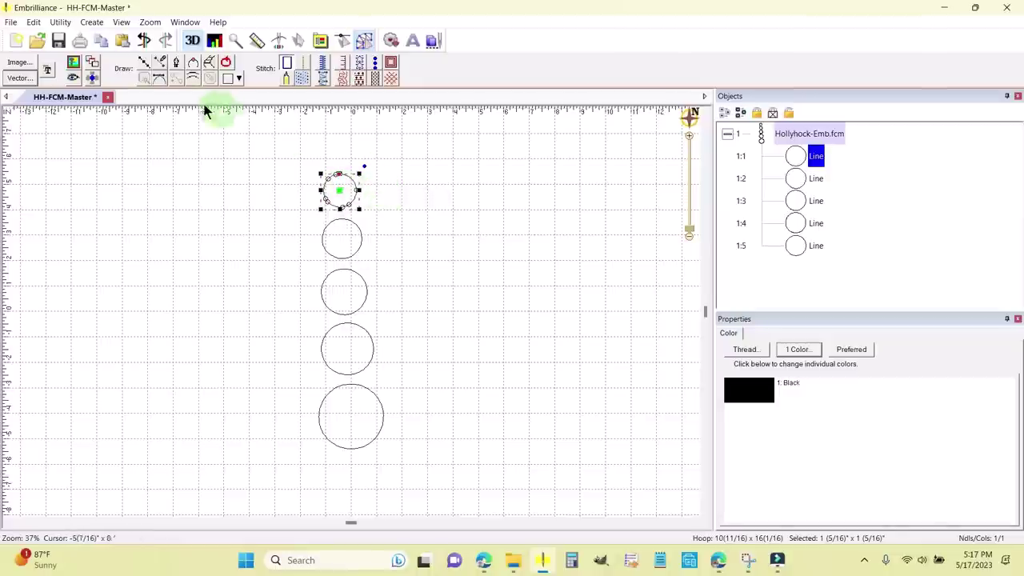
{"action": "left_click", "coordinate": [18, 46]}
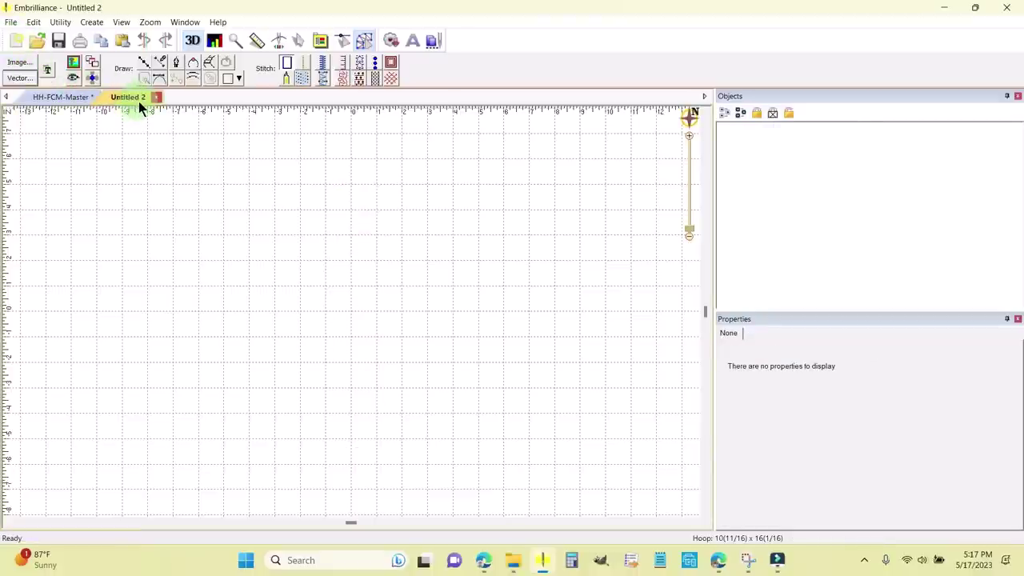
{"action": "right_click", "coordinate": [316, 214]}
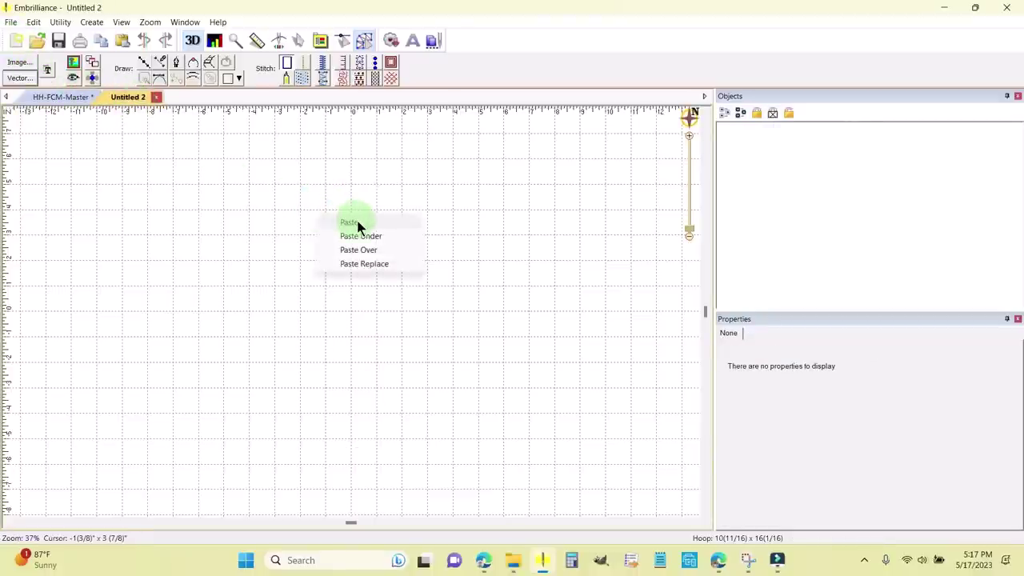
{"action": "left_click", "coordinate": [352, 222]}
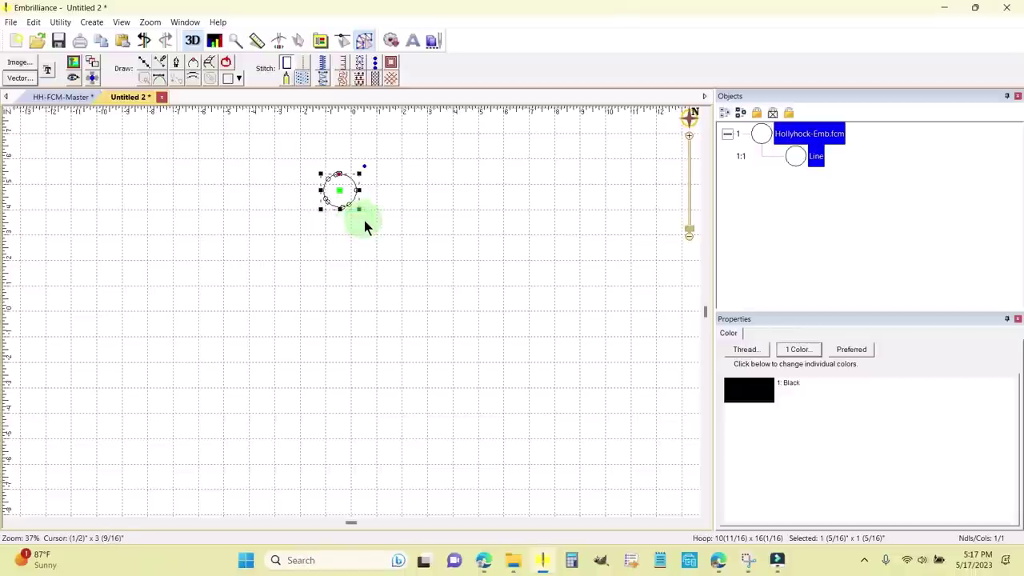
Convert the pasted circle's line object into an Applique object.
{"action": "left_click", "coordinate": [816, 157]}
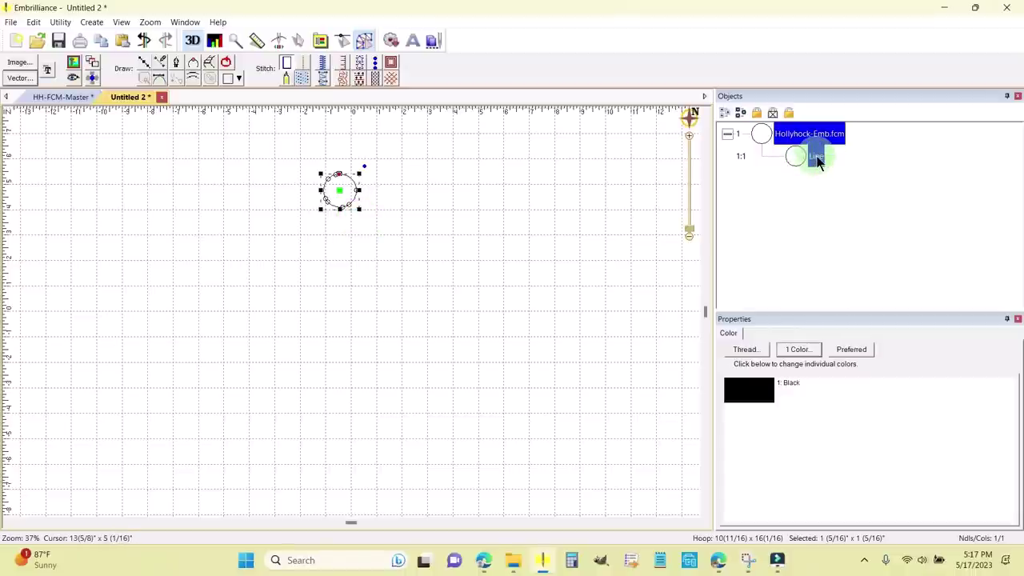
{"action": "left_click", "coordinate": [343, 66]}
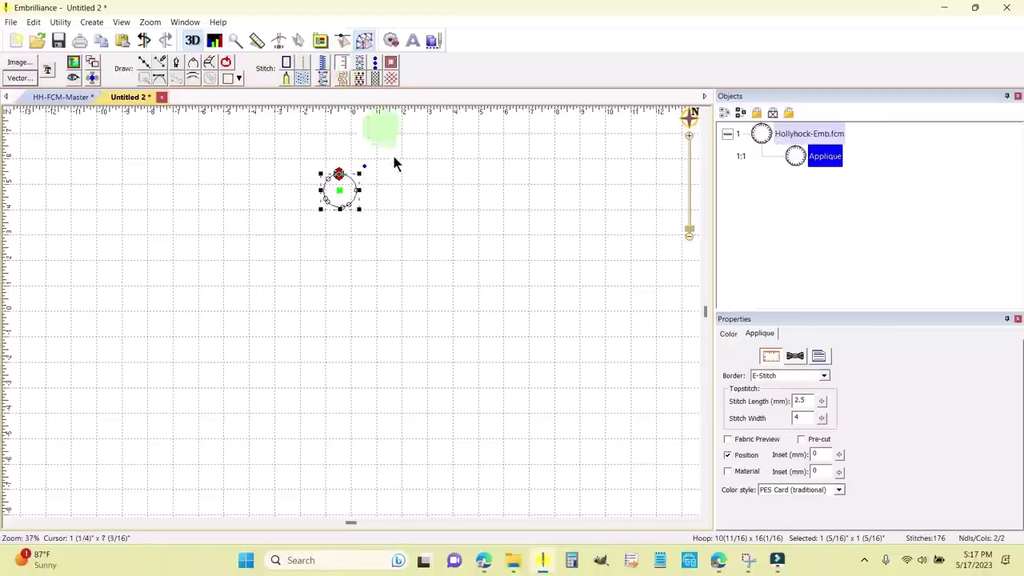
{"action": "left_click", "coordinate": [806, 155]}
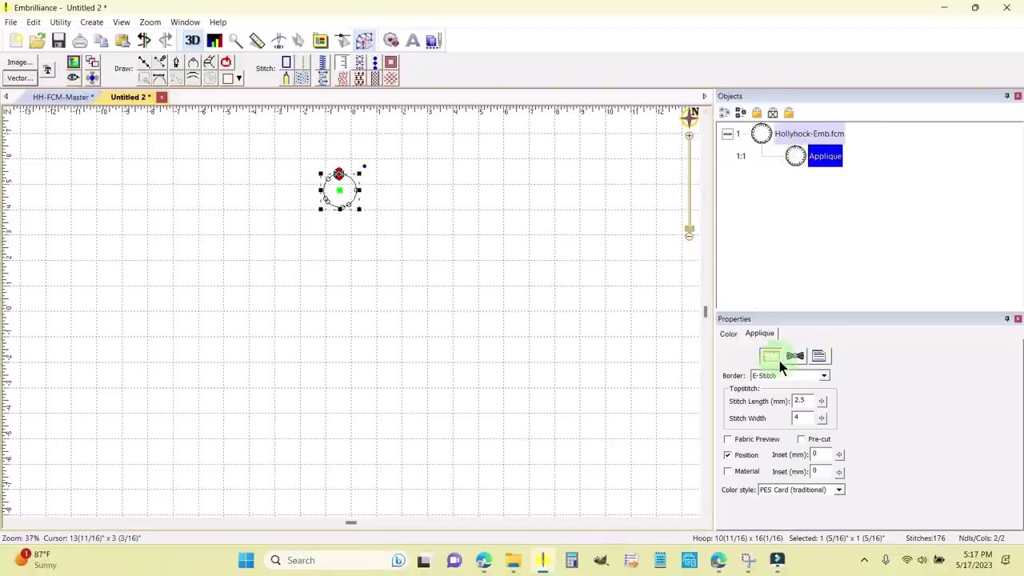
Set the applique's E-Stitch topstitch to a stitch length of 2 mm and a stitch width of 3.
{"action": "double_click", "coordinate": [800, 416]}
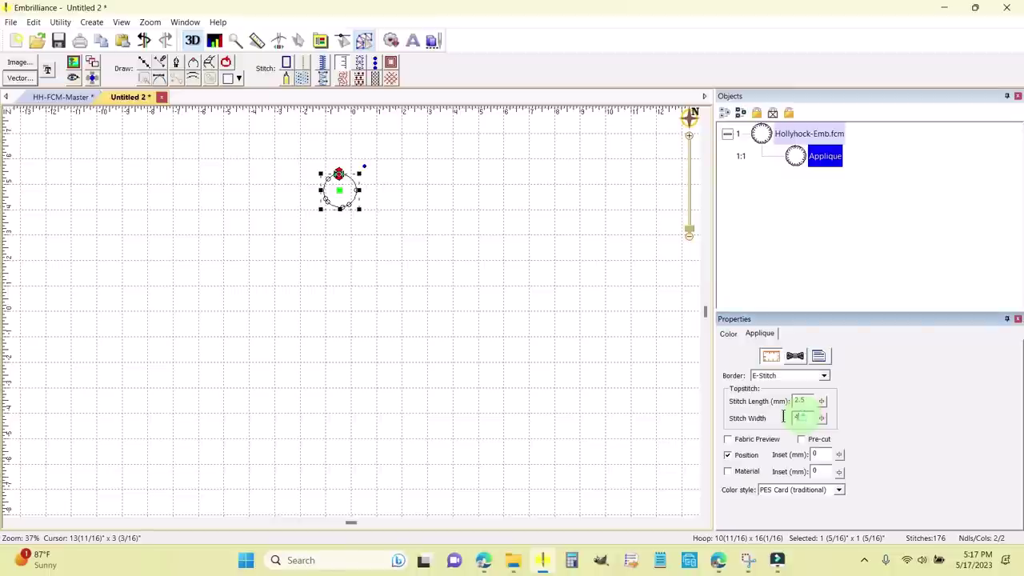
{"action": "type", "text": "2.5"}
{"action": "double_click", "coordinate": [804, 417]}
{"action": "type", "text": "3"}
{"action": "double_click", "coordinate": [792, 401]}
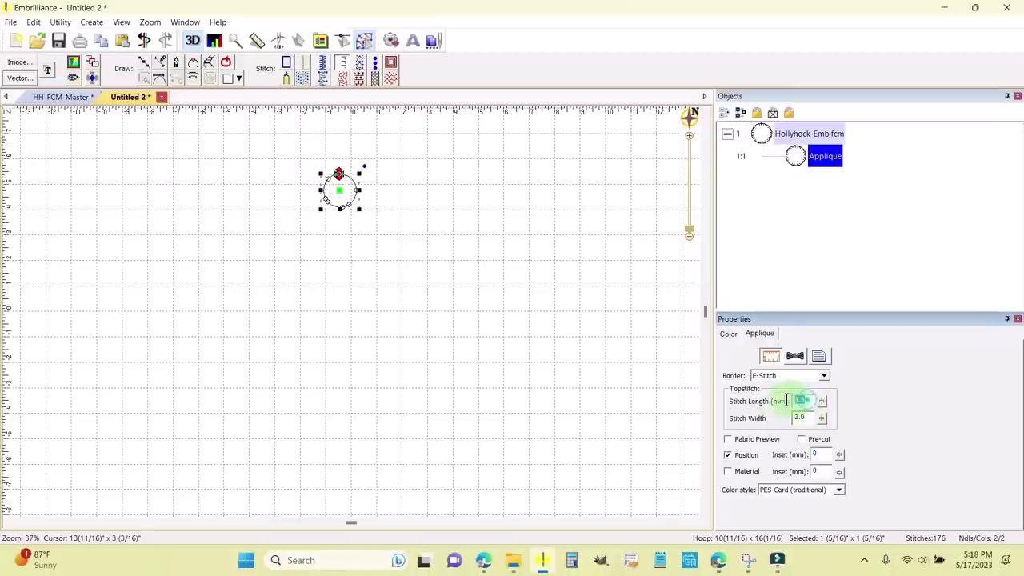
{"action": "type", "text": "2"}
{"action": "key", "text": "Tab"}
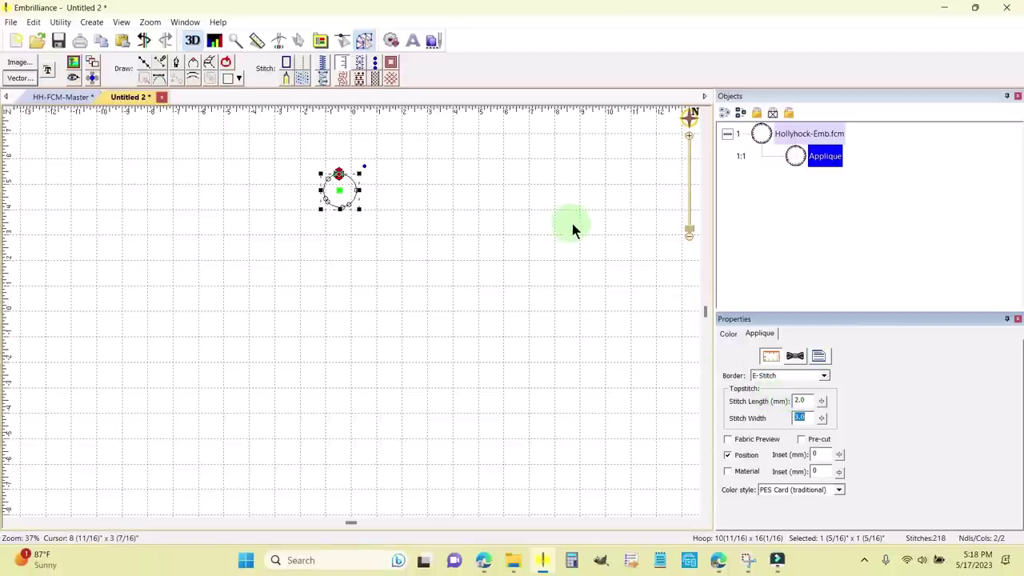
Save the applique circle as a PES stitch file named HH-O1 in the Calico Garden Emb folder.
{"action": "left_click", "coordinate": [11, 22]}
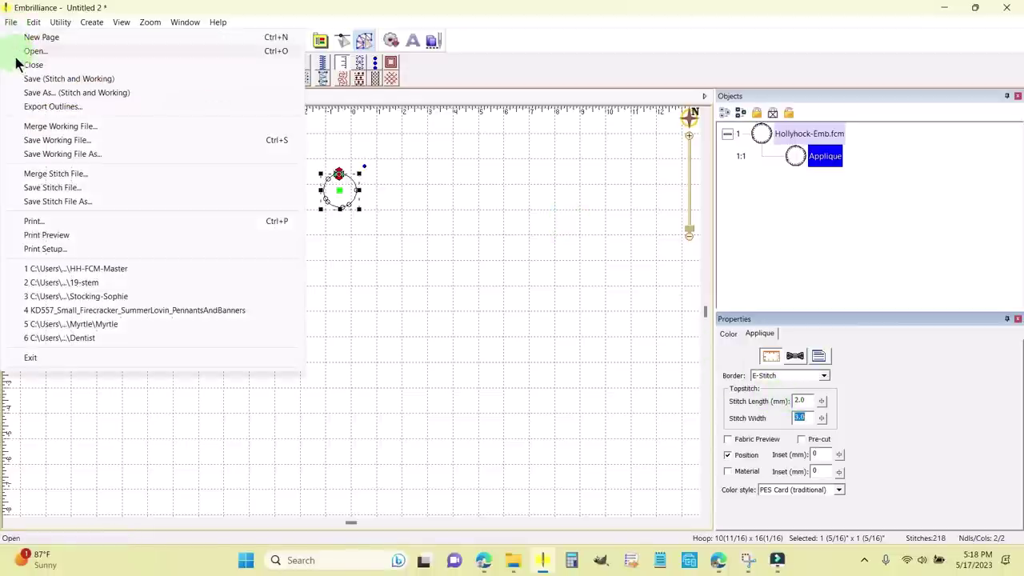
{"action": "left_click", "coordinate": [47, 202]}
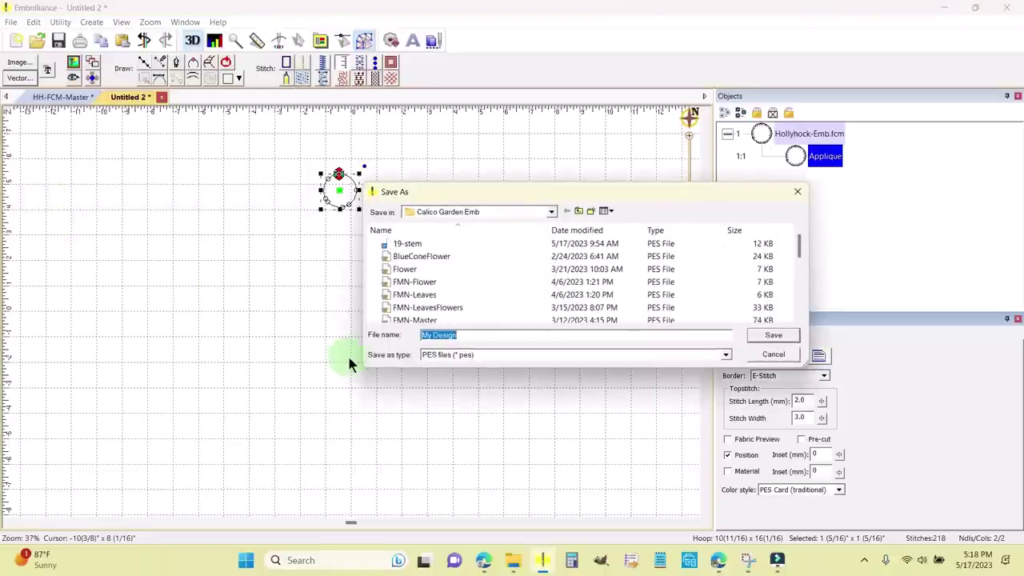
{"action": "type", "text": "HH"}
{"action": "type", "text": "-O"}
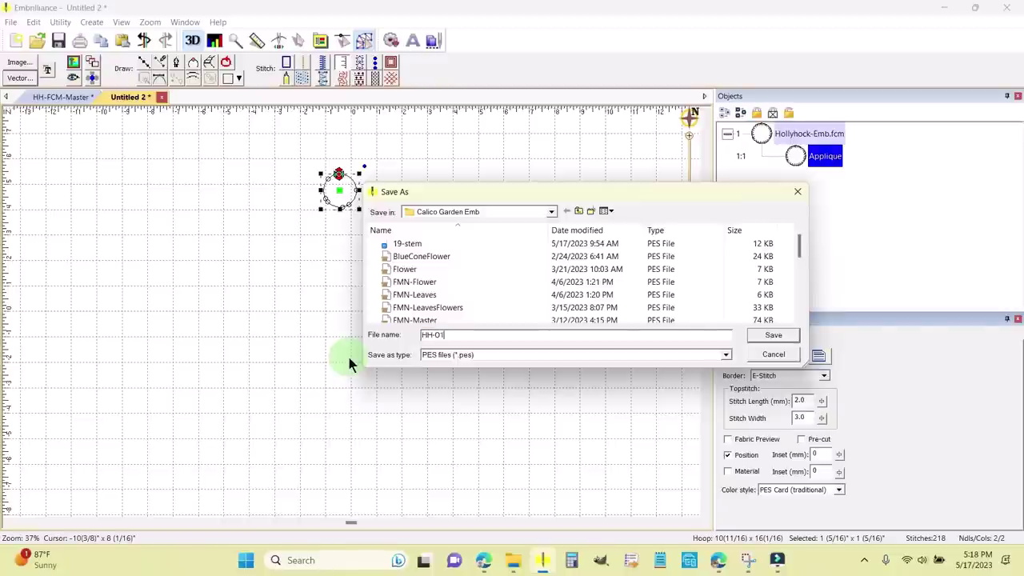
{"action": "key", "text": "Return"}
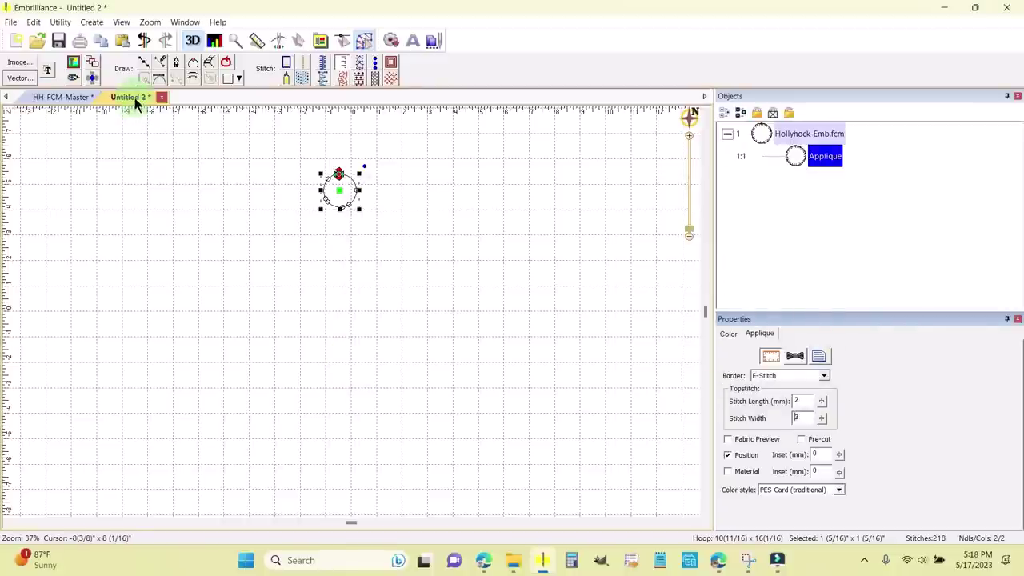
Save the applique circle as HH-O1 in both PES stitch and working formats, replacing the existing stitch file.
{"action": "left_click", "coordinate": [11, 28]}
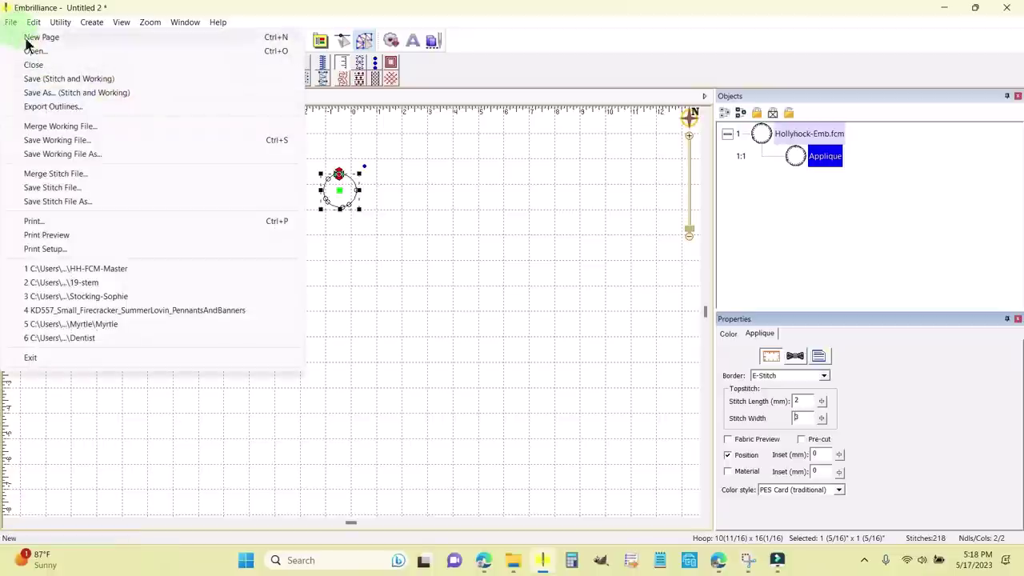
{"action": "left_click", "coordinate": [30, 93]}
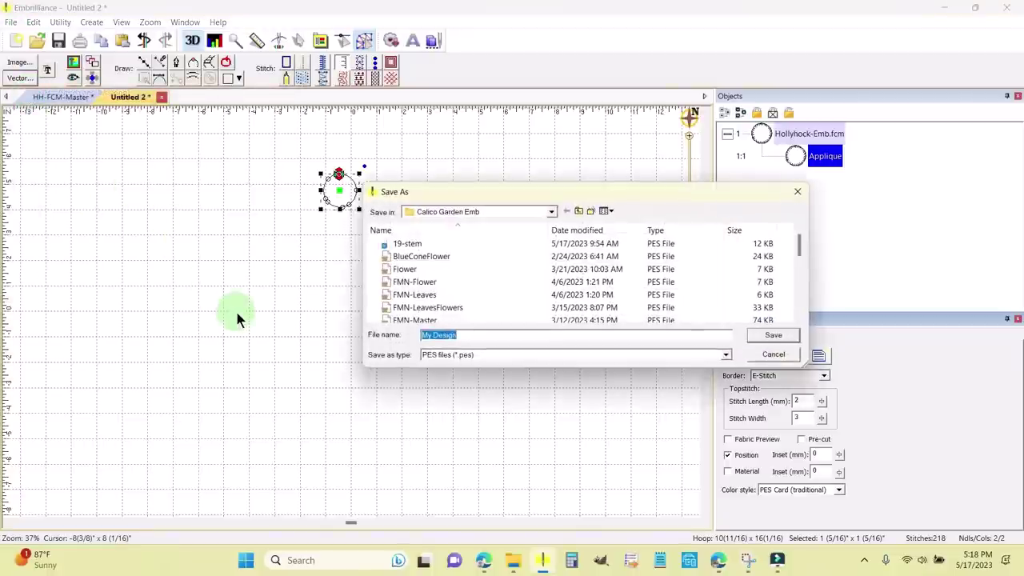
{"action": "type", "text": "HH"}
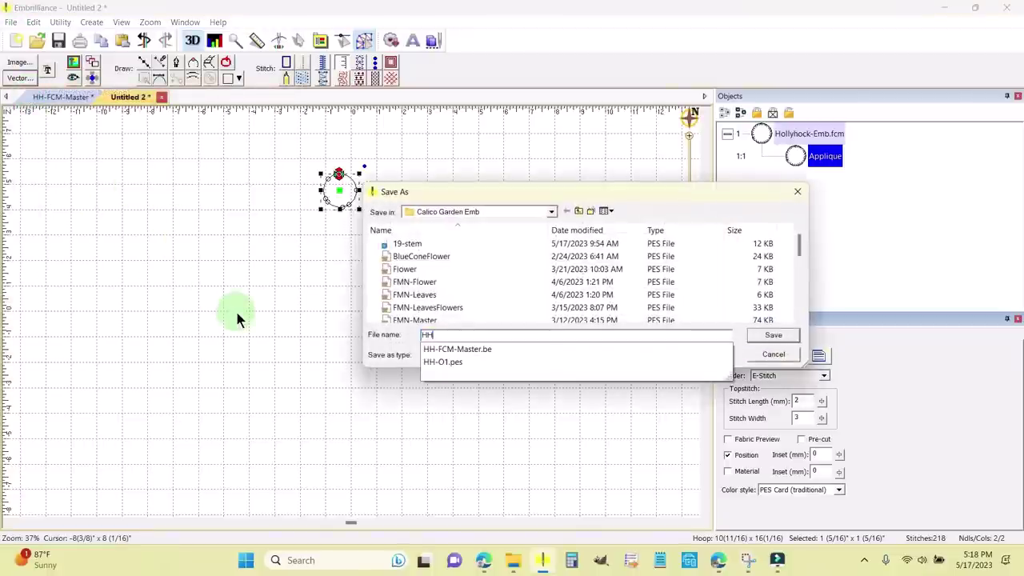
{"action": "type", "text": "-01"}
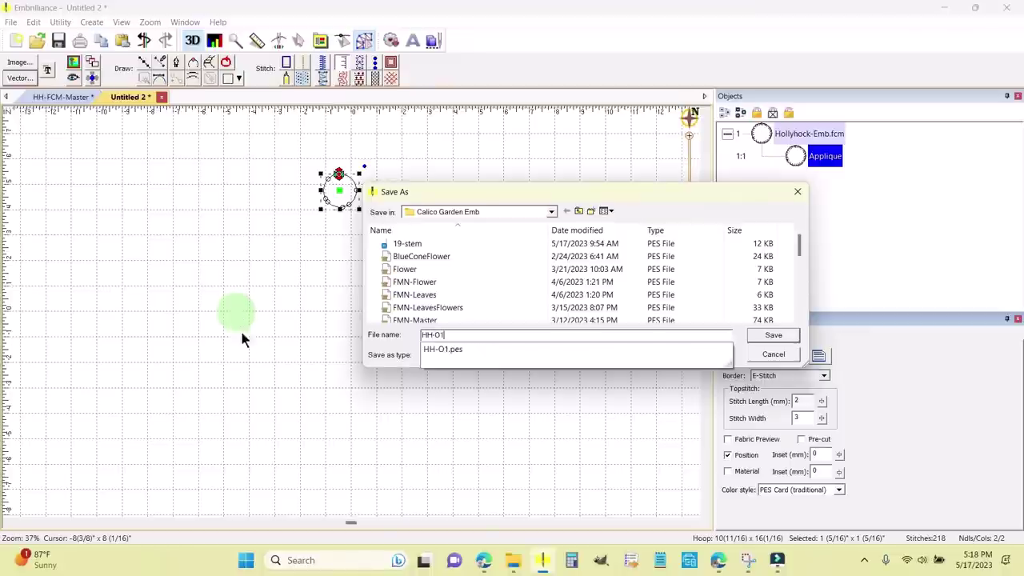
{"action": "left_click", "coordinate": [463, 392]}
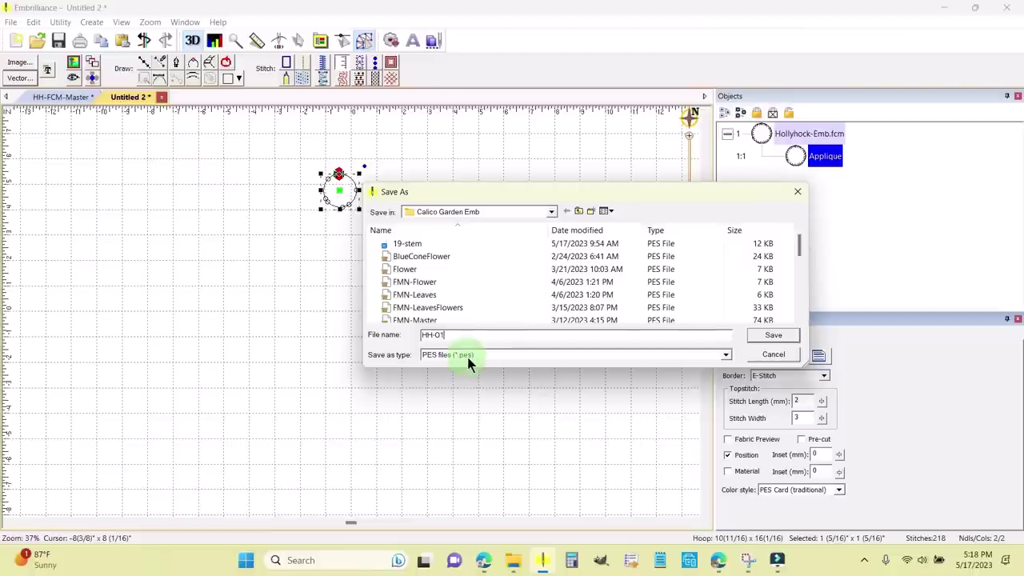
{"action": "left_click", "coordinate": [726, 355]}
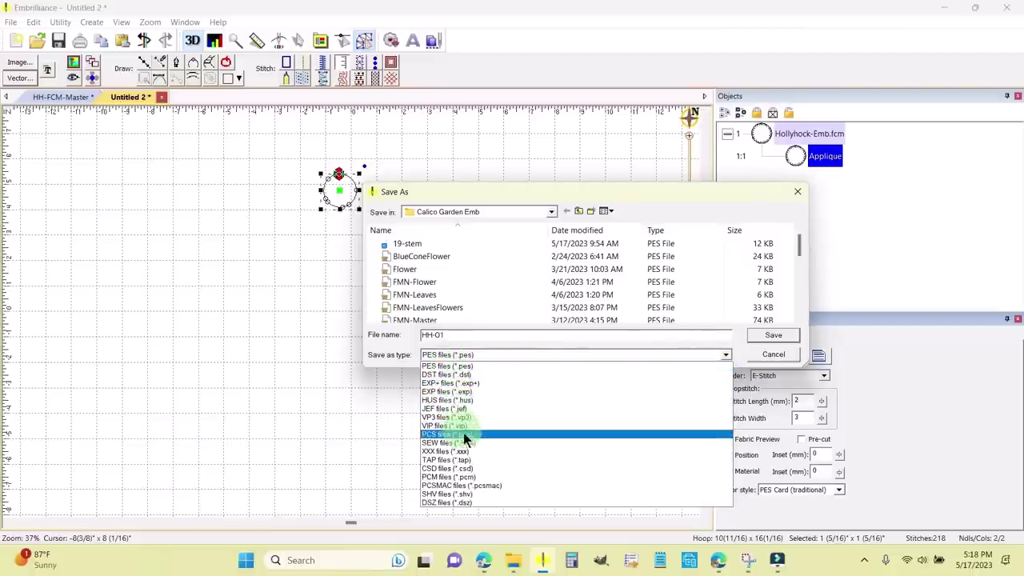
{"action": "left_click", "coordinate": [488, 353]}
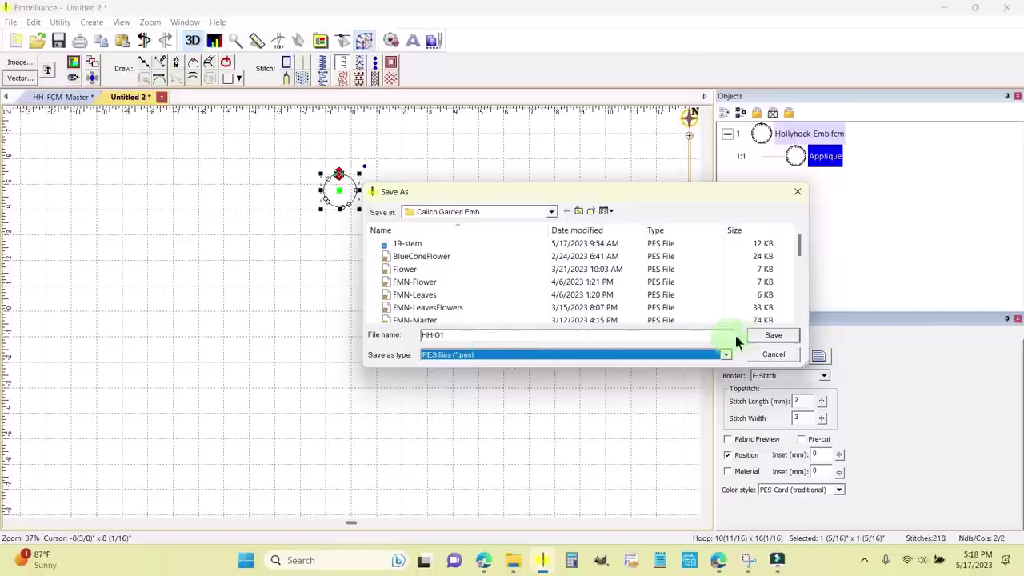
{"action": "left_click", "coordinate": [773, 335]}
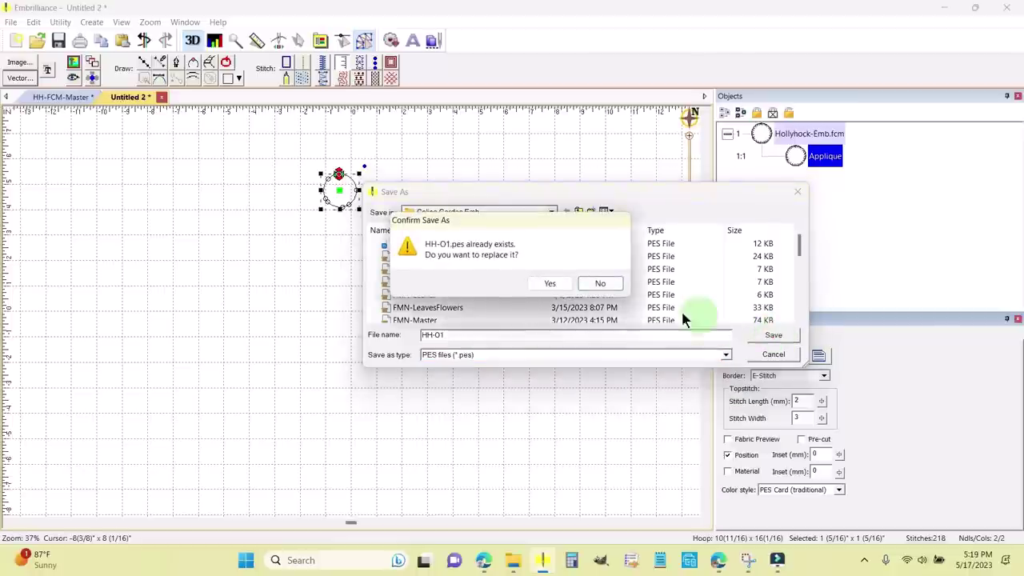
{"action": "left_click", "coordinate": [547, 286]}
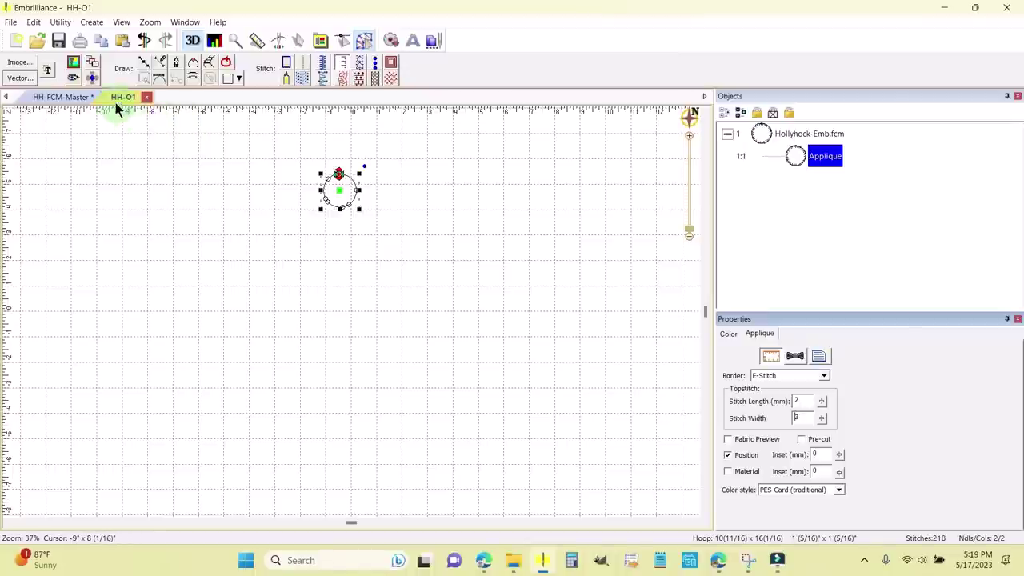
Deselect the applique circle and close the saved HH-O1 page.
{"action": "left_click", "coordinate": [169, 160]}
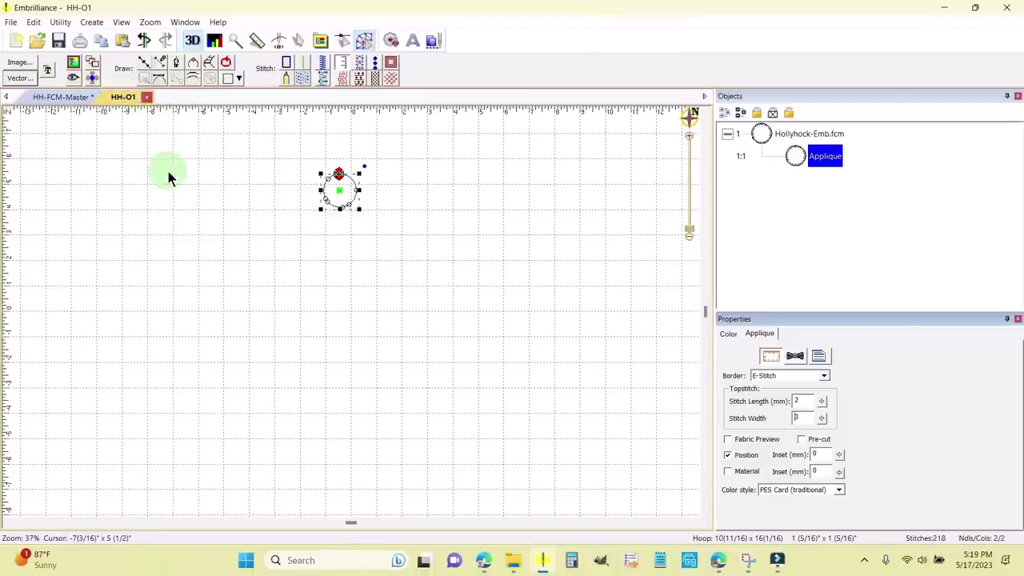
{"action": "left_click", "coordinate": [762, 134]}
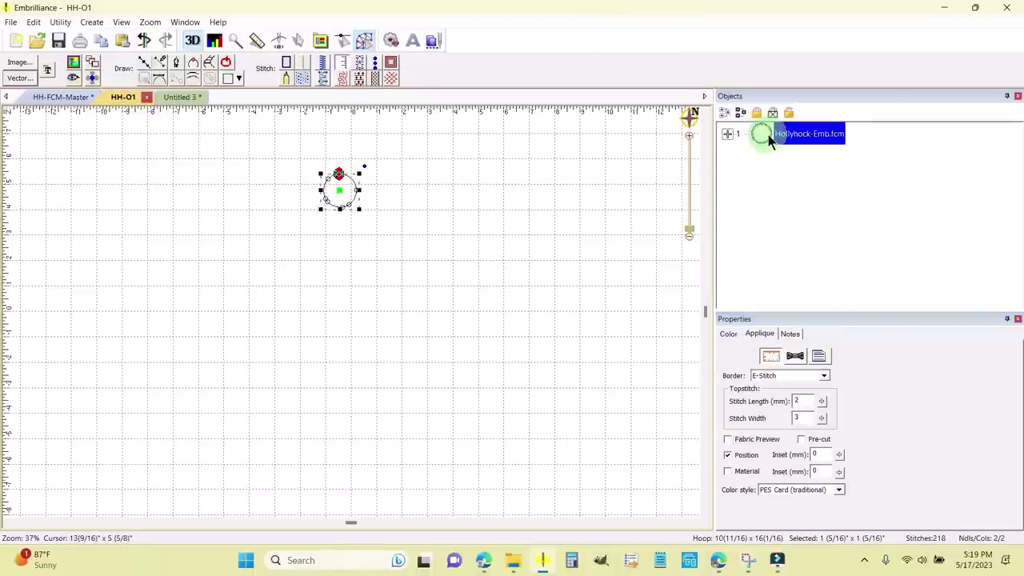
{"action": "left_click", "coordinate": [9, 23]}
{"action": "left_click", "coordinate": [380, 225]}
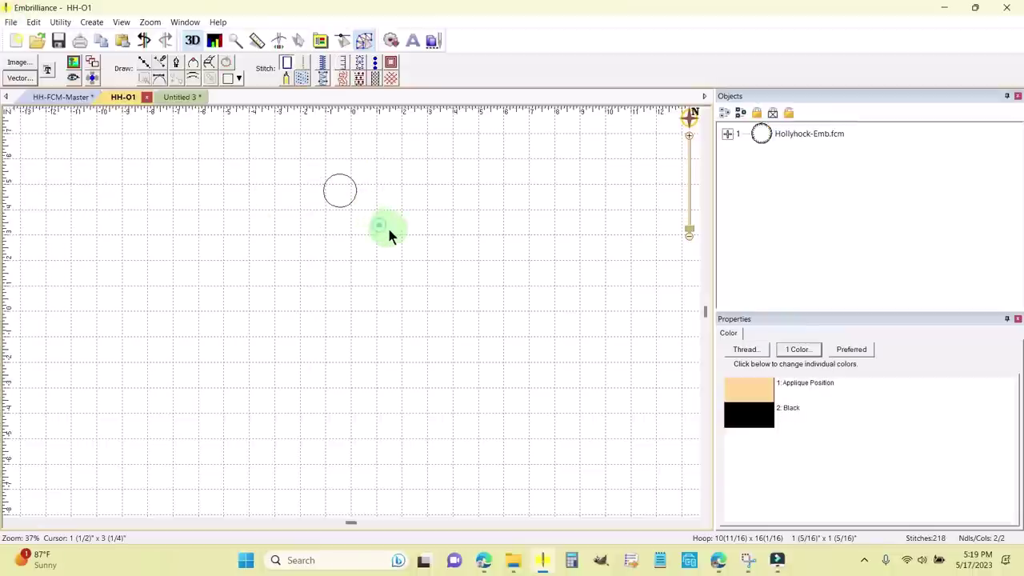
{"action": "left_click", "coordinate": [148, 98]}
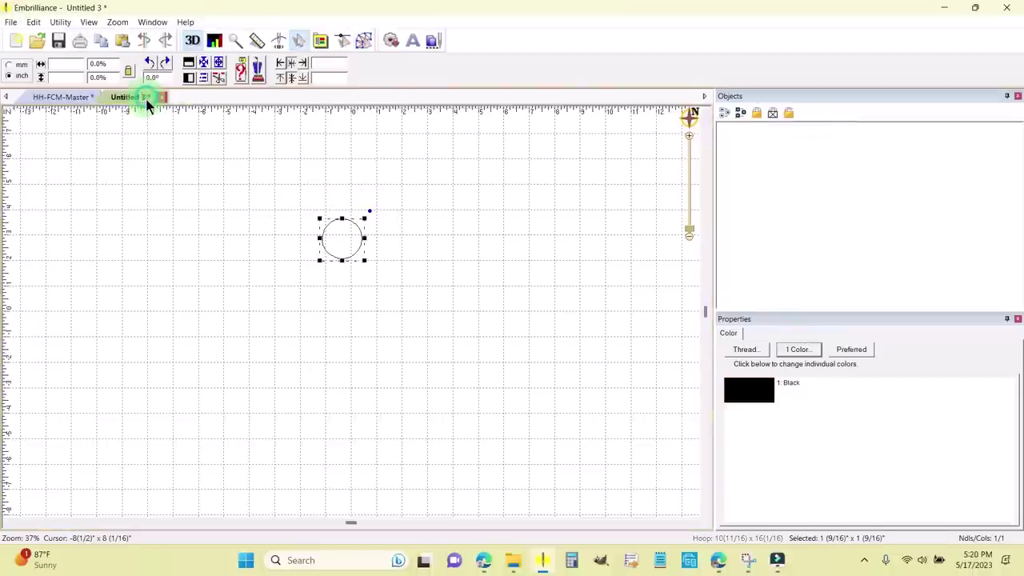
Open the HH-O1 stitch file from the Calico Garden Emb folder.
{"action": "left_click", "coordinate": [37, 42]}
{"action": "left_click_drag", "start_coordinate": [651, 236], "coordinate": [659, 265]}
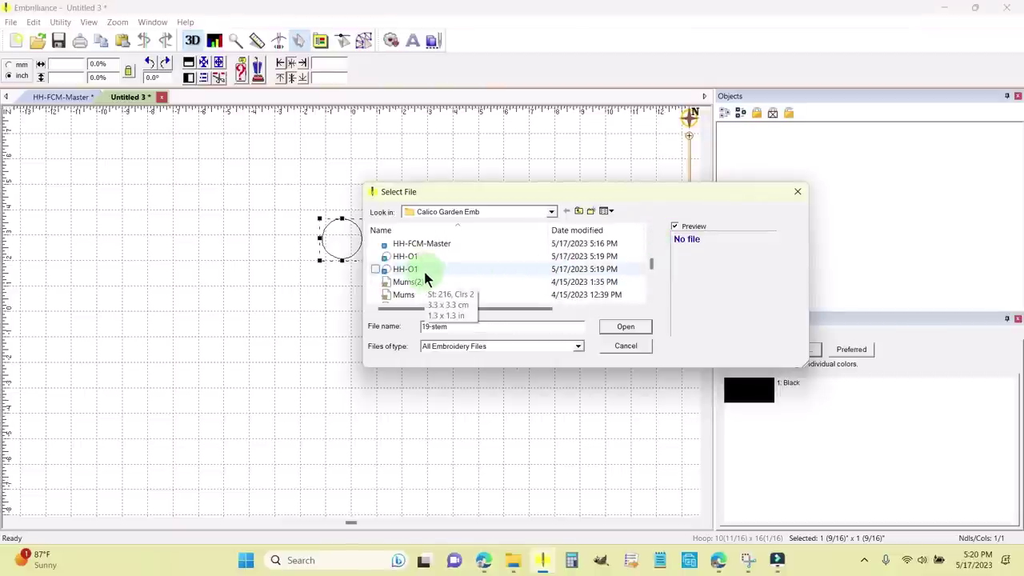
{"action": "mouse_move", "coordinate": [420, 260]}
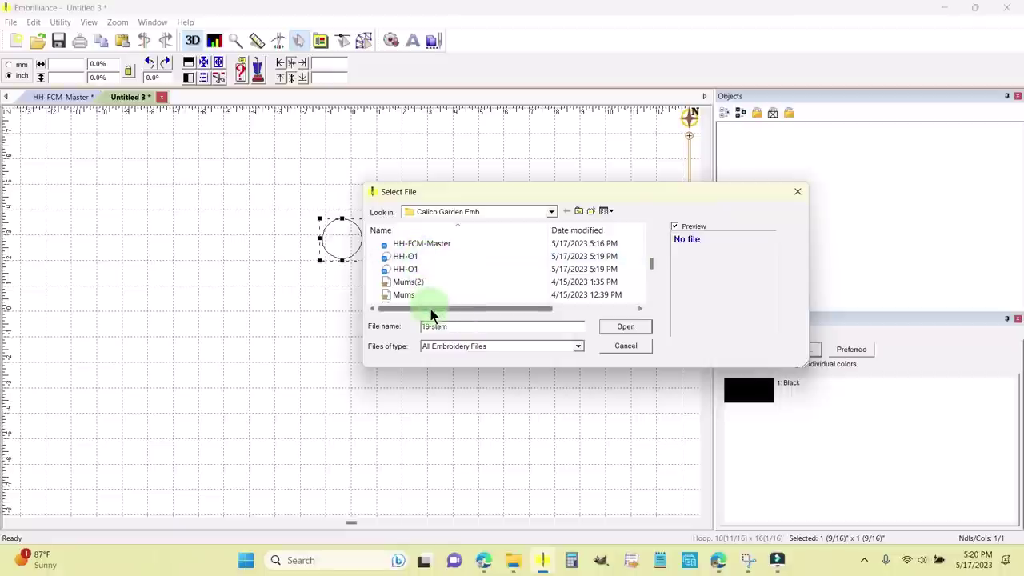
{"action": "mouse_move", "coordinate": [431, 315]}
{"action": "left_mouse_down"}
{"action": "mouse_move", "coordinate": [494, 312]}
{"action": "mouse_move", "coordinate": [419, 309]}
{"action": "left_mouse_up"}
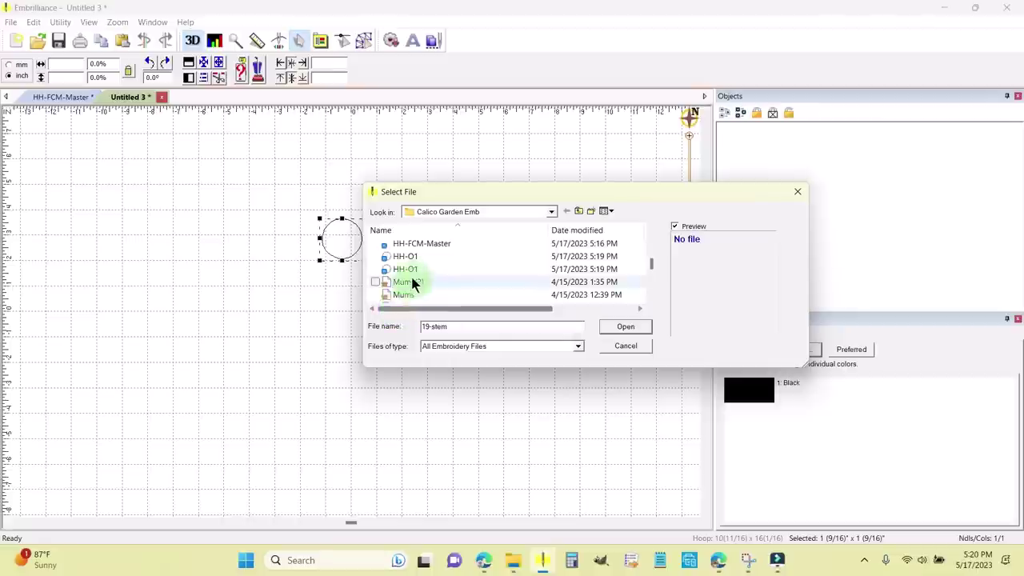
{"action": "left_click", "coordinate": [407, 275]}
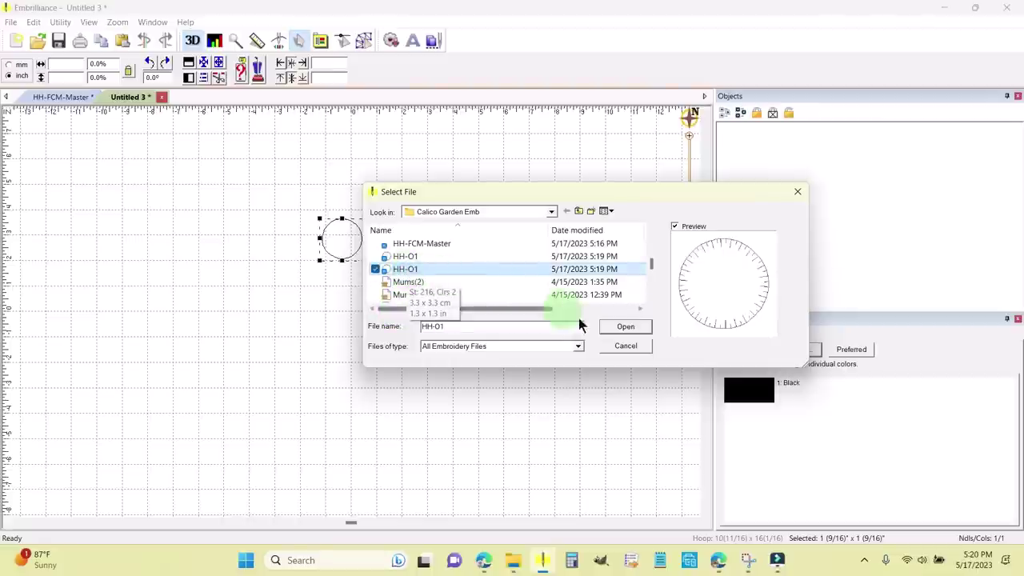
{"action": "left_click", "coordinate": [626, 328]}
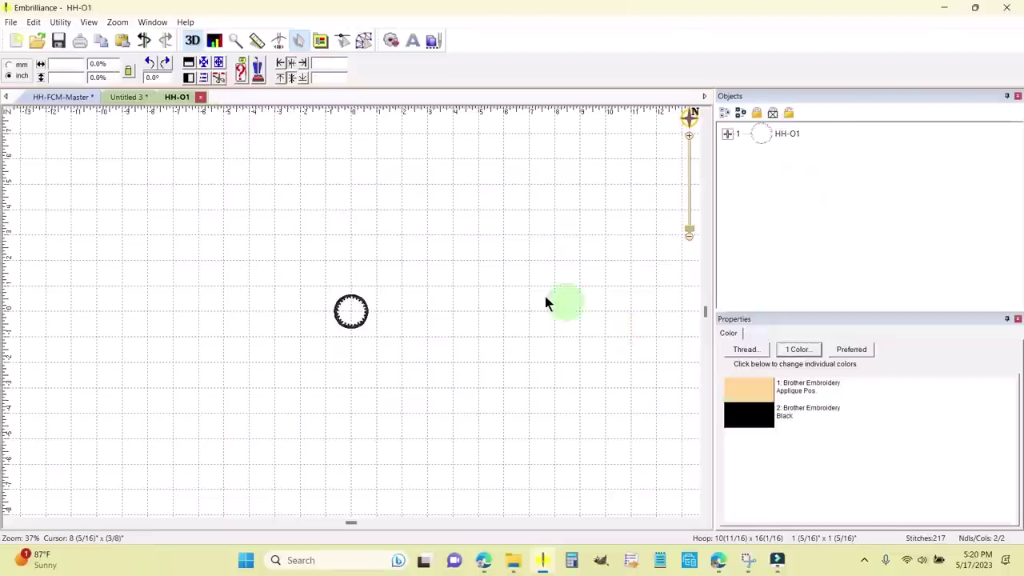
Turn on the hoop display around the HH-O1 stitch design.
{"action": "left_click", "coordinate": [689, 136]}
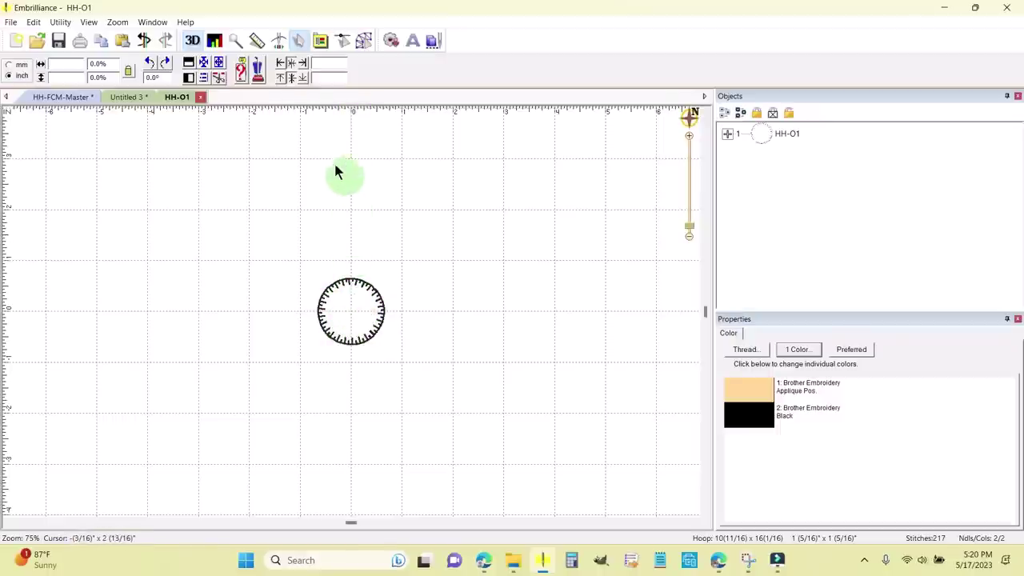
{"action": "left_click", "coordinate": [87, 21]}
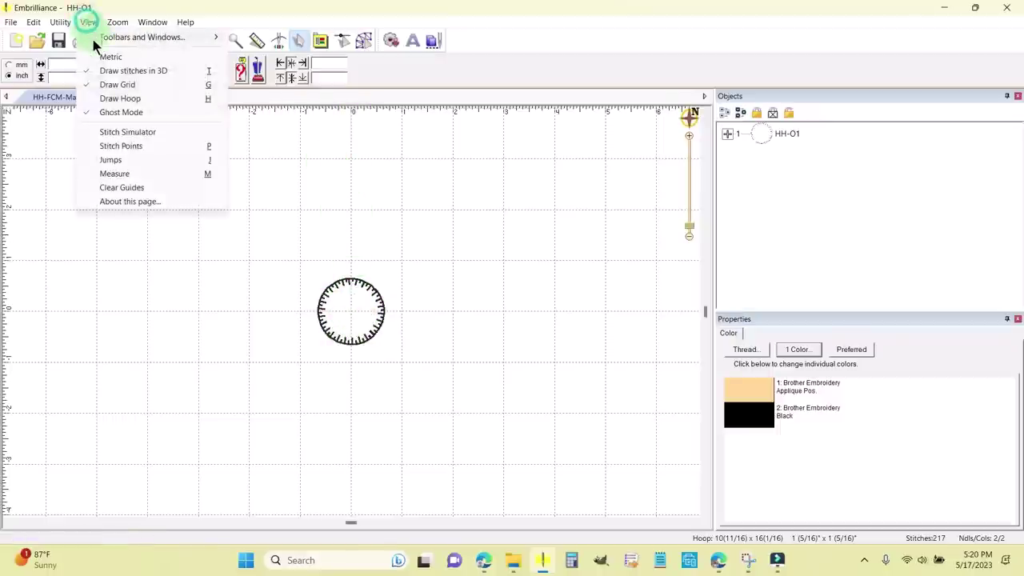
{"action": "left_click", "coordinate": [118, 98]}
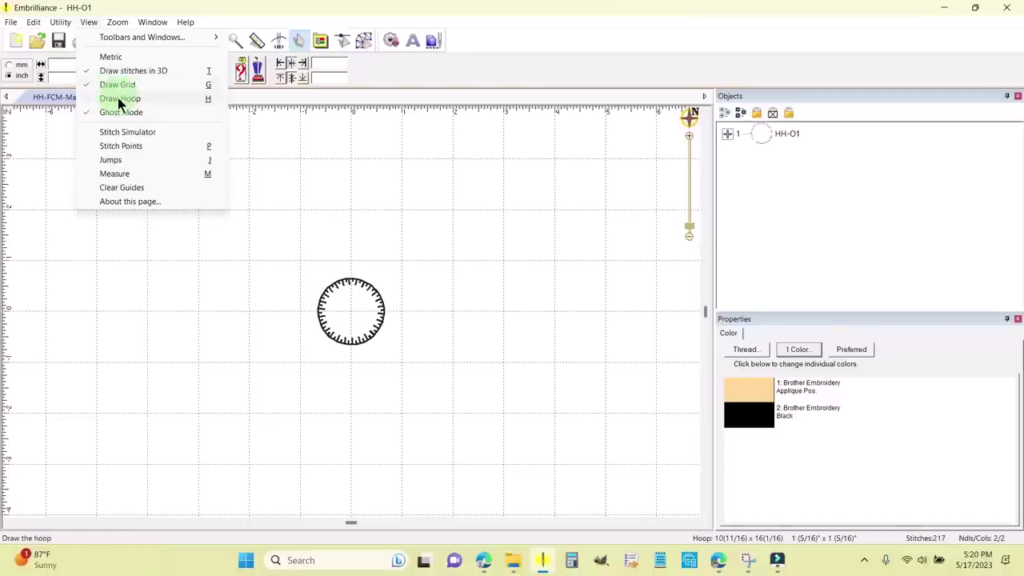
{"action": "left_click", "coordinate": [411, 200]}
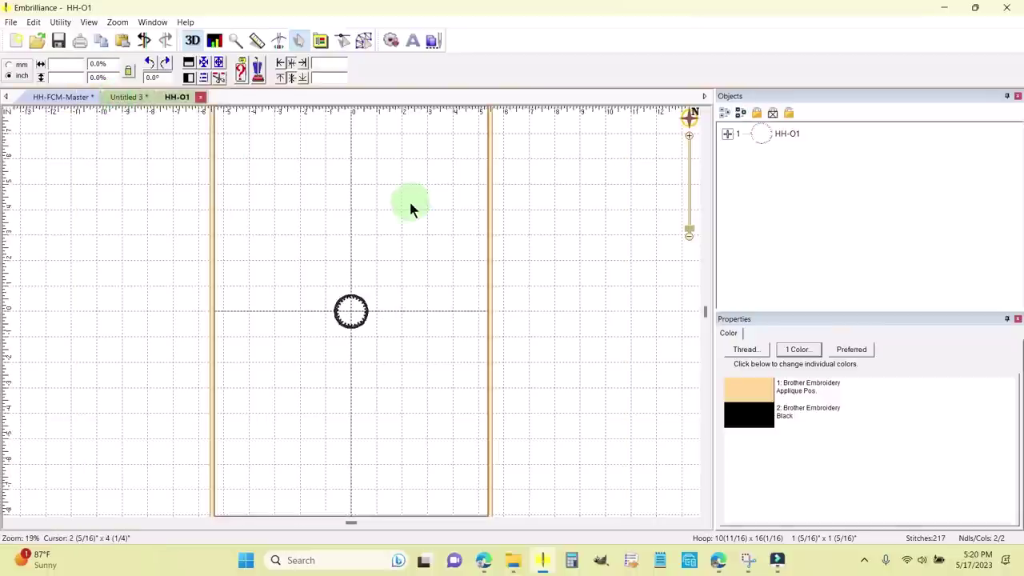
{"action": "left_click", "coordinate": [410, 205]}
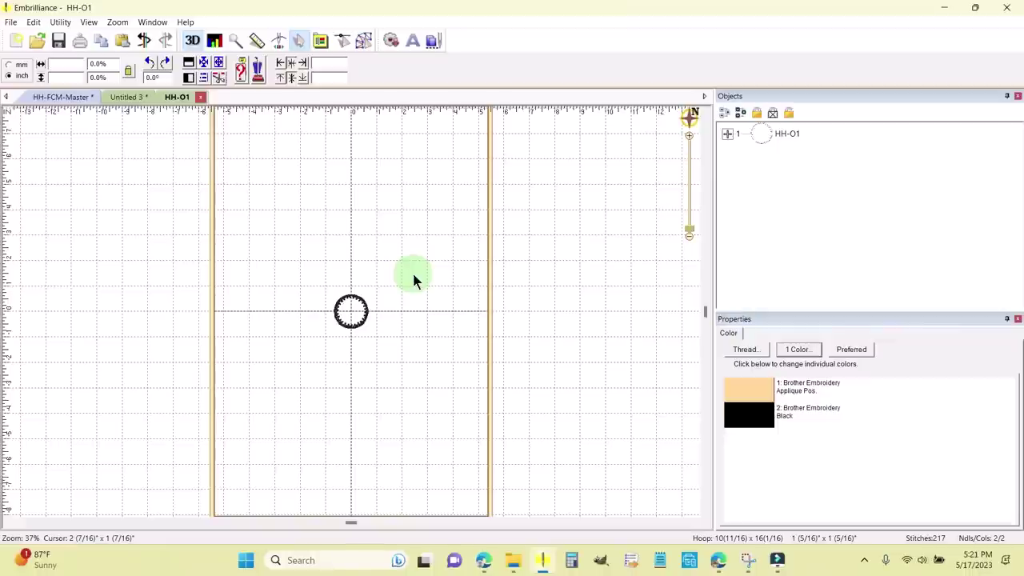
Save the centered HH-O1 design as a BE working file named HH-O1, replacing the existing one.
{"action": "key", "text": "ctrl+shift+s"}
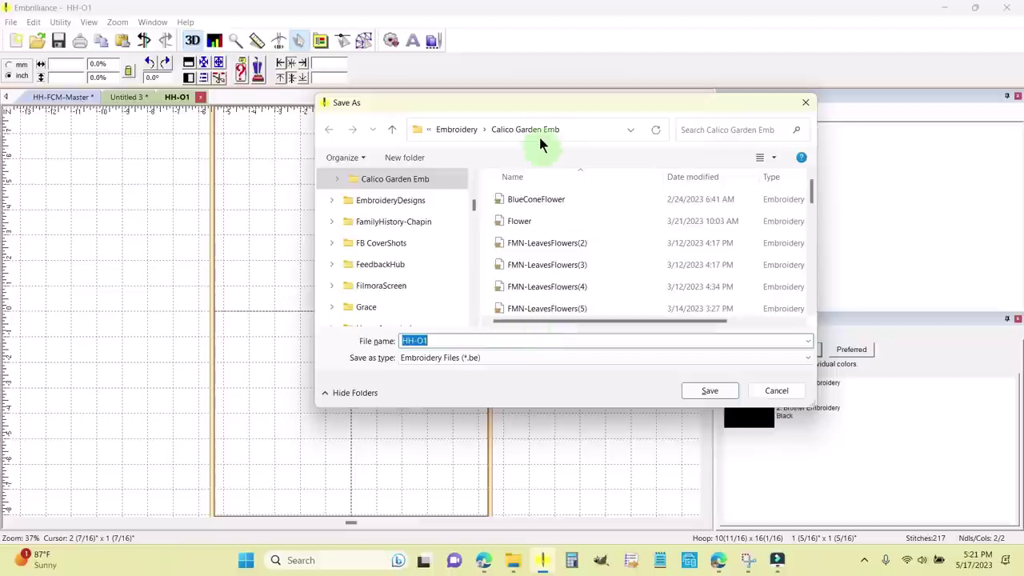
{"action": "left_click", "coordinate": [711, 392]}
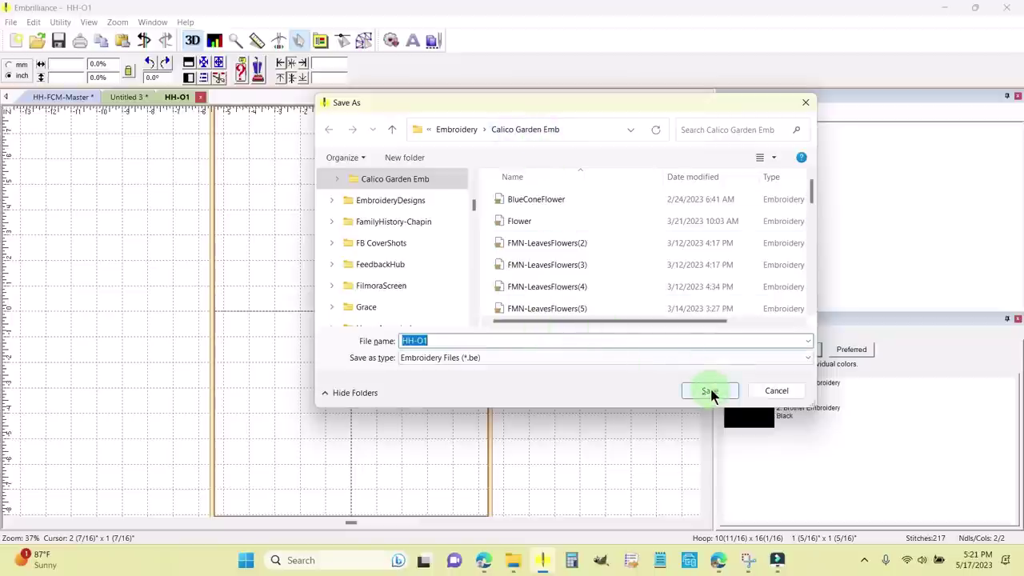
{"action": "left_click", "coordinate": [546, 284]}
{"action": "scroll", "coordinate": [542, 288], "scroll_direction": "up", "scroll_amount": 2}
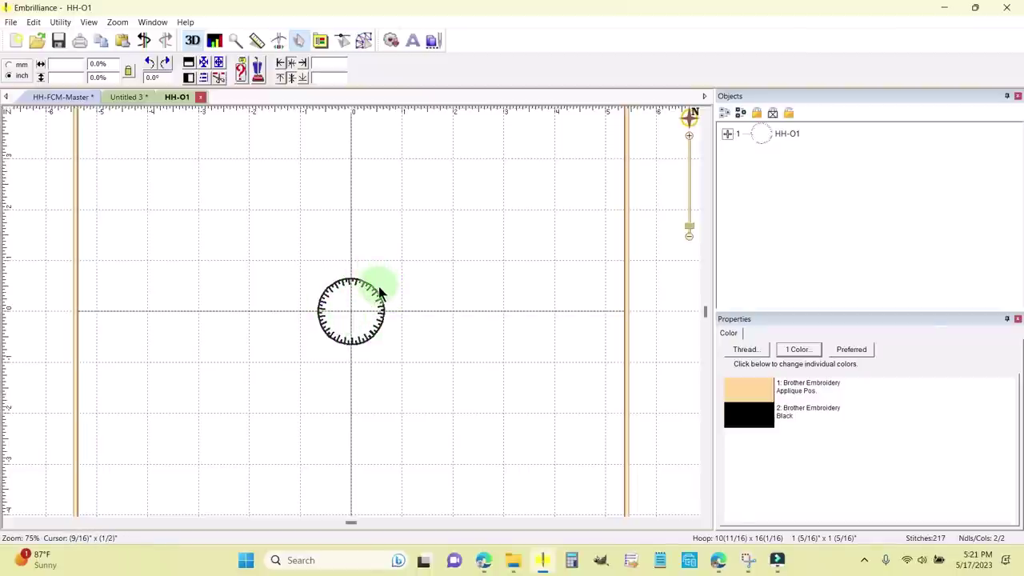
Convert the line circle on the Untitled 3 page into an Applique object.
{"action": "left_click", "coordinate": [126, 96]}
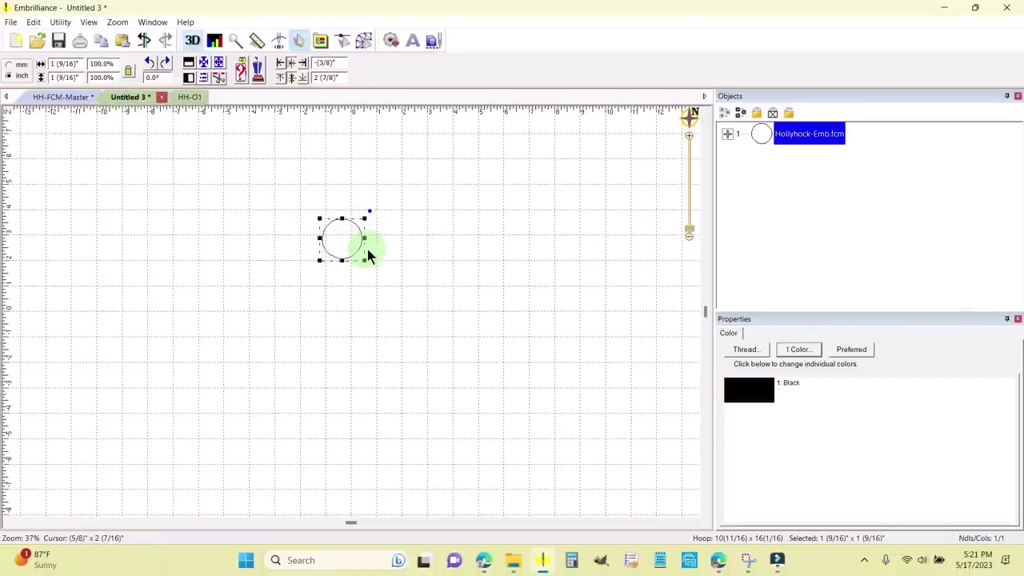
{"action": "left_click", "coordinate": [365, 41]}
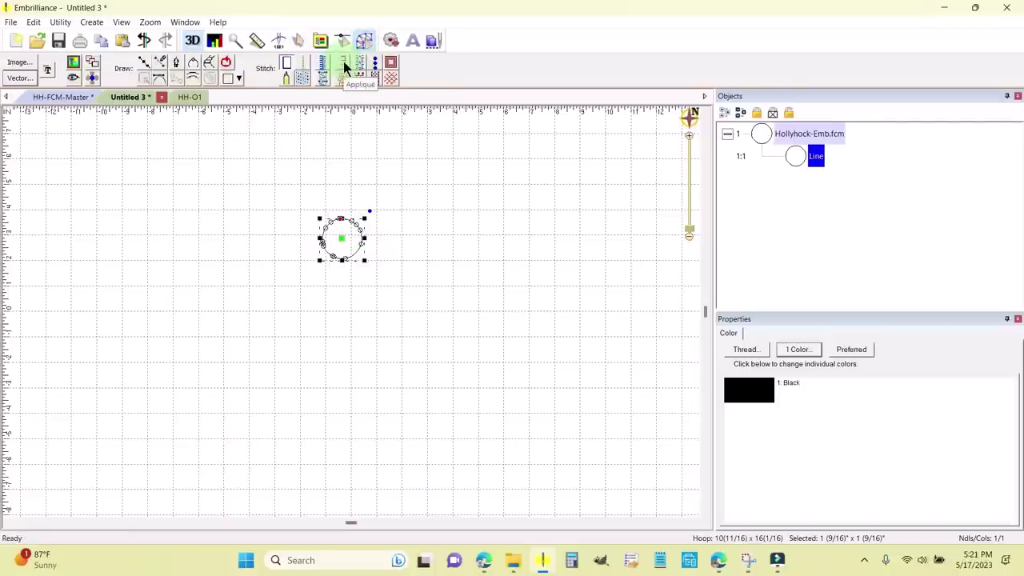
{"action": "left_click", "coordinate": [344, 67]}
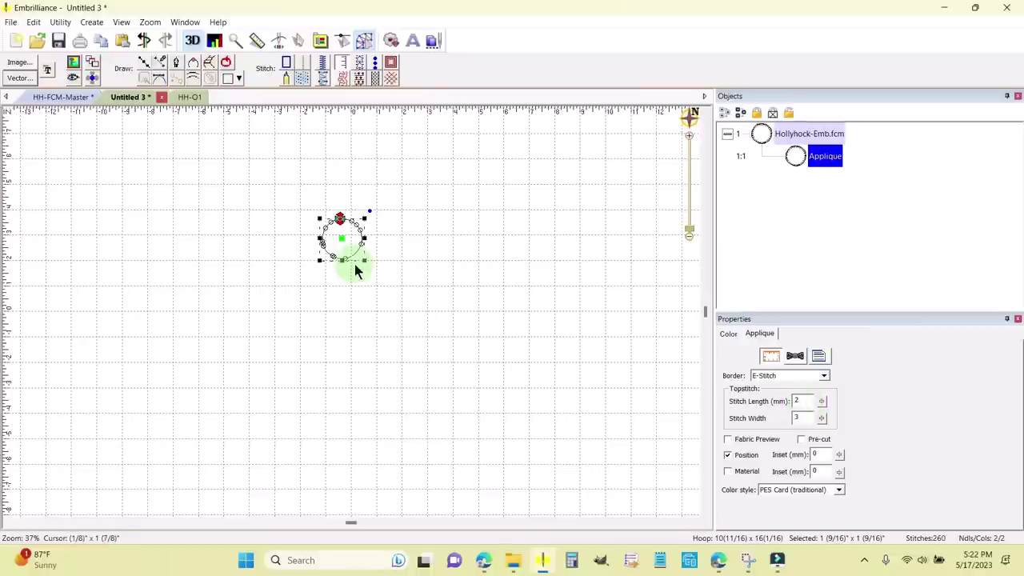
Save the second applique circle as HH-O2 in both PES stitch and working formats in the Calico Garden Emb folder.
{"action": "left_click", "coordinate": [11, 24]}
{"action": "left_click", "coordinate": [28, 94]}
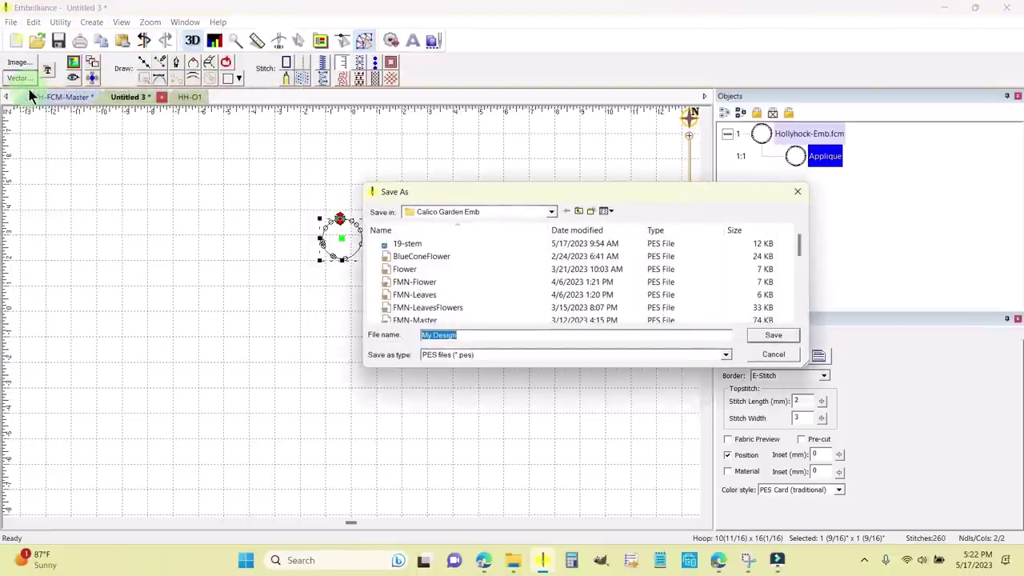
{"action": "type", "text": "HH-O2"}
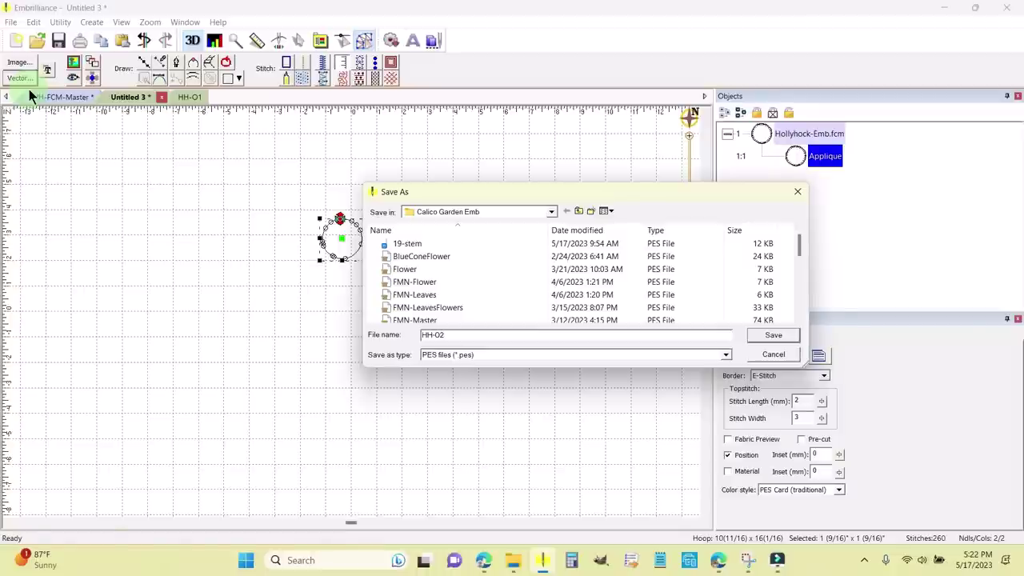
{"action": "key", "text": "Return"}
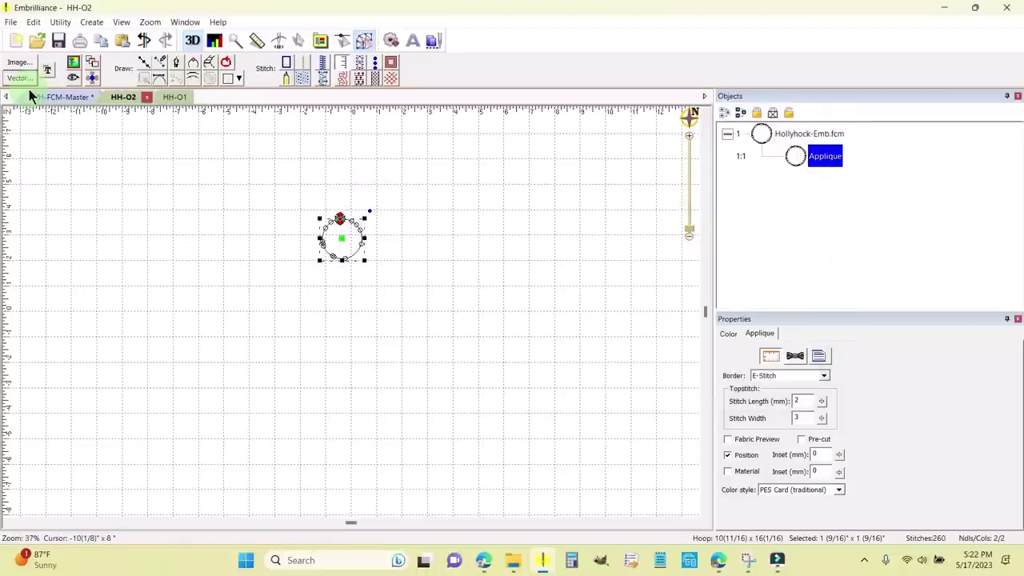
Close the saved HH-O2 page and open the HH-O2 stitch file from the Calico Garden Emb folder.
{"action": "left_click", "coordinate": [148, 97]}
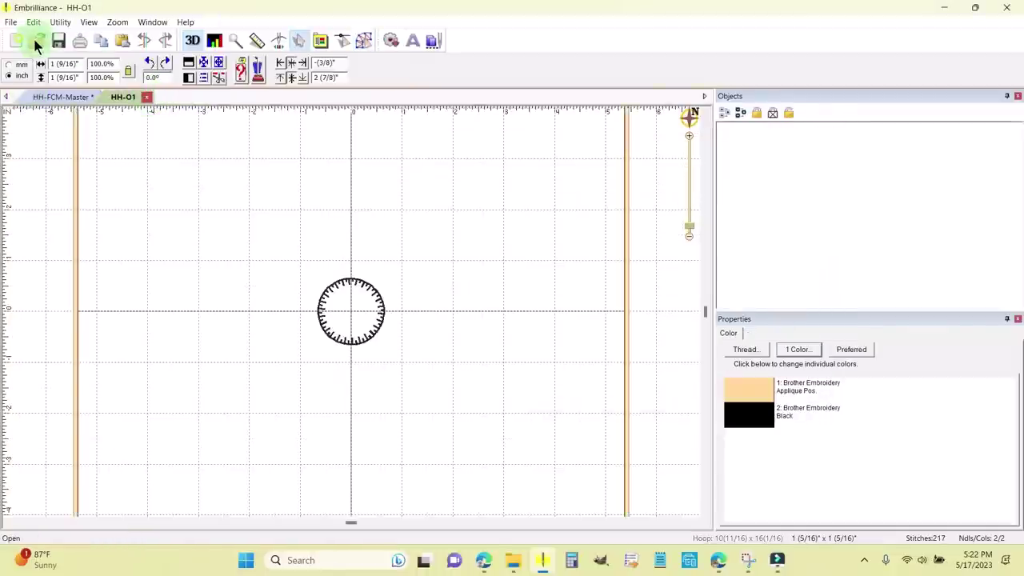
{"action": "left_click", "coordinate": [36, 44]}
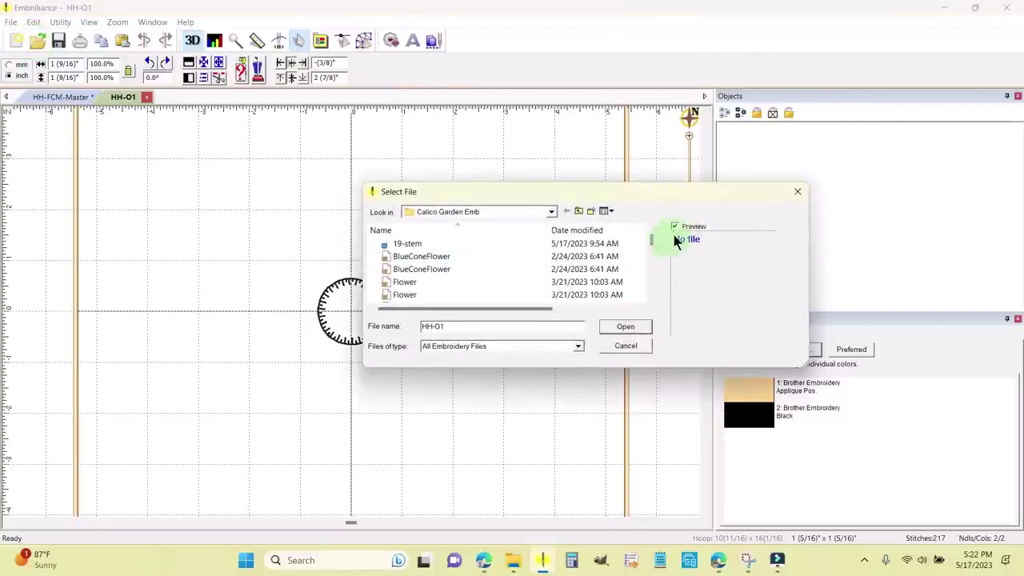
{"action": "left_click_drag", "start_coordinate": [655, 241], "coordinate": [655, 262]}
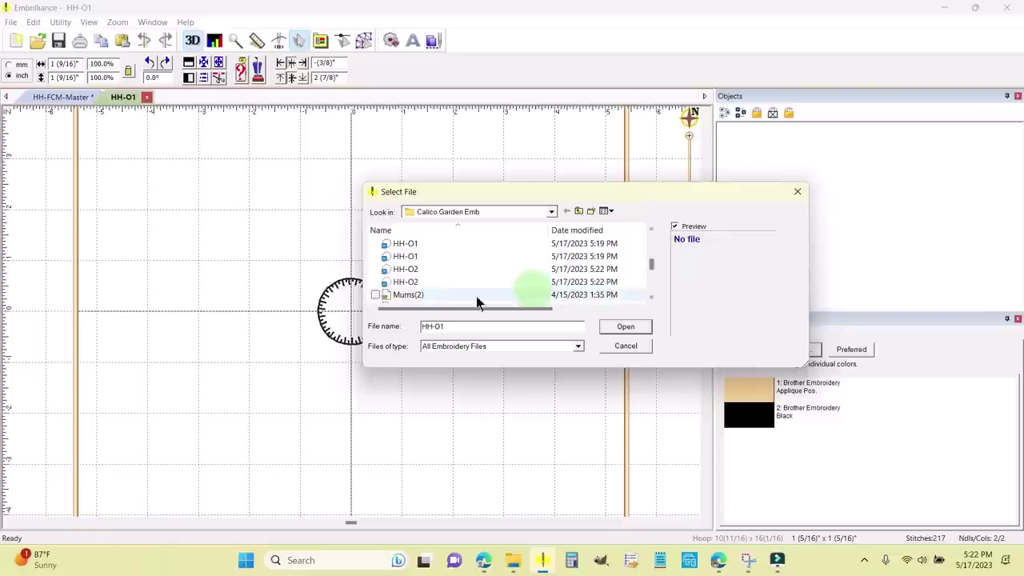
{"action": "left_click", "coordinate": [426, 286]}
{"action": "left_click", "coordinate": [628, 327]}
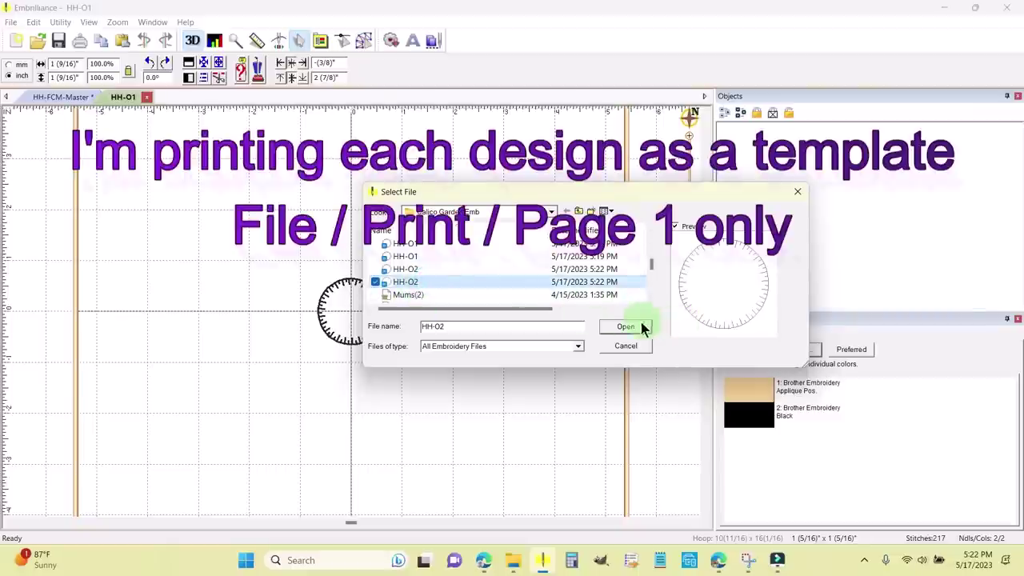